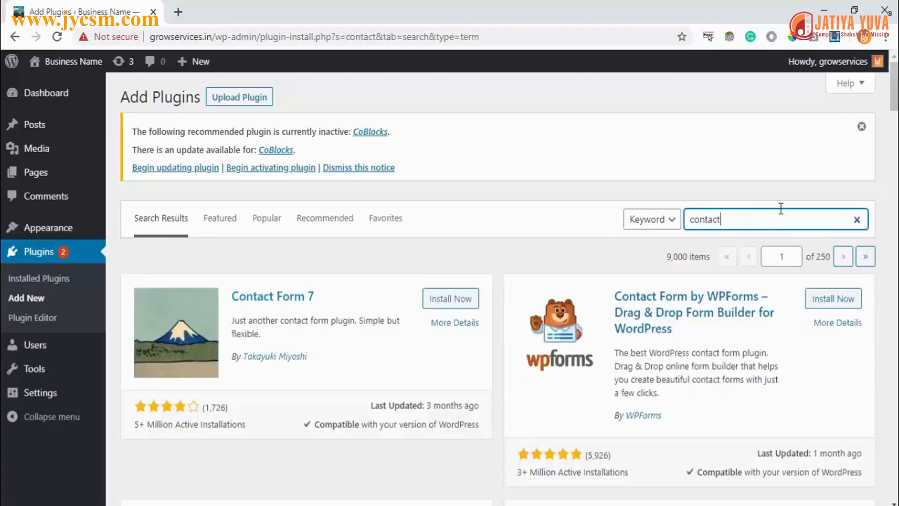
Step: Open the details of the Contact Form 7 plugin and look through its screenshots and ratings
left_click(277, 304)
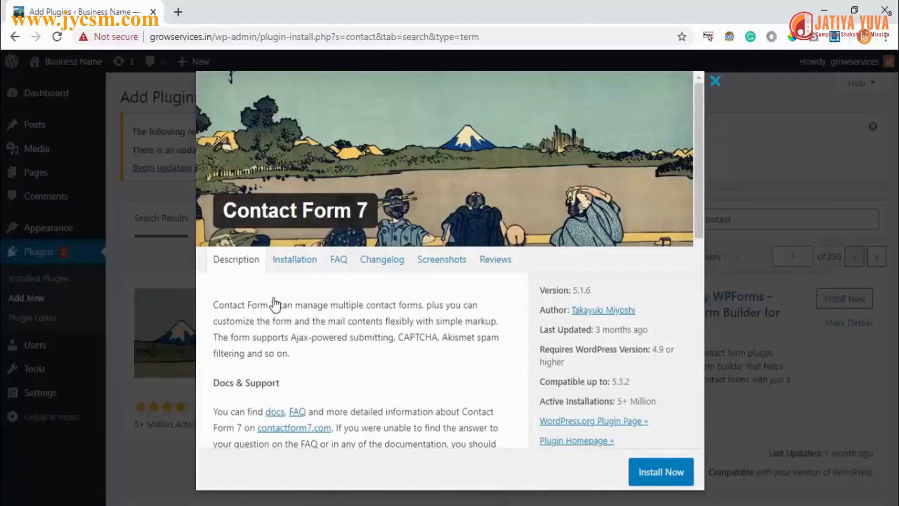
left_click(442, 269)
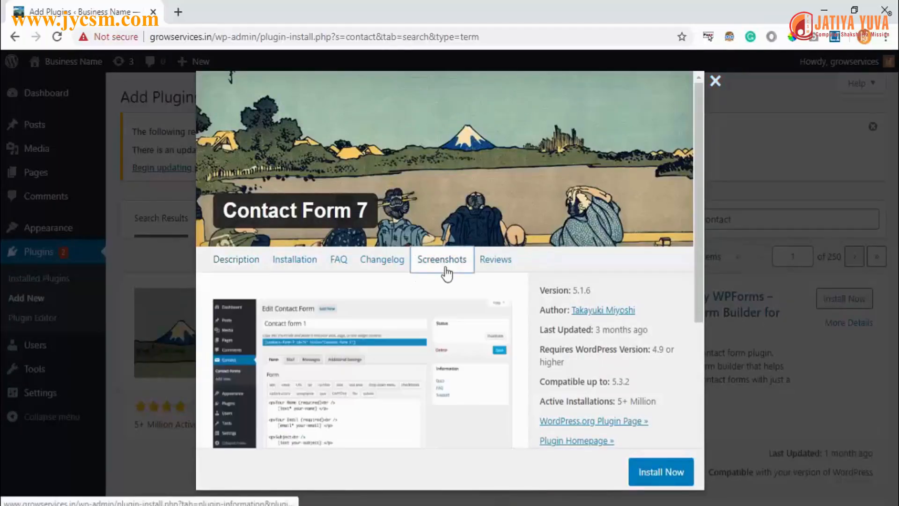
scroll(449, 322, "down", 2)
scroll(451, 324, "down", 5)
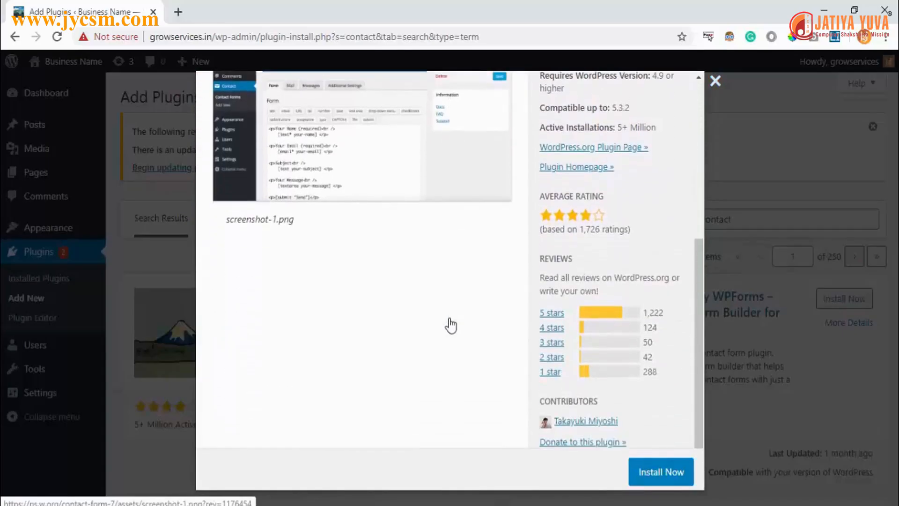
scroll(451, 324, "up", 4)
scroll(451, 325, "up", 3)
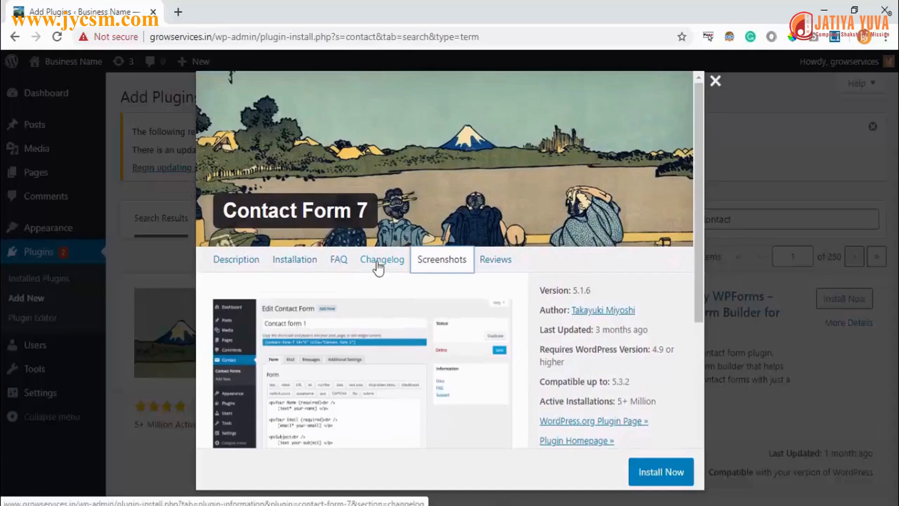
Step: Install and activate the Contact Form 7 plugin, and check its entry in the list of installed plugins
left_click(663, 479)
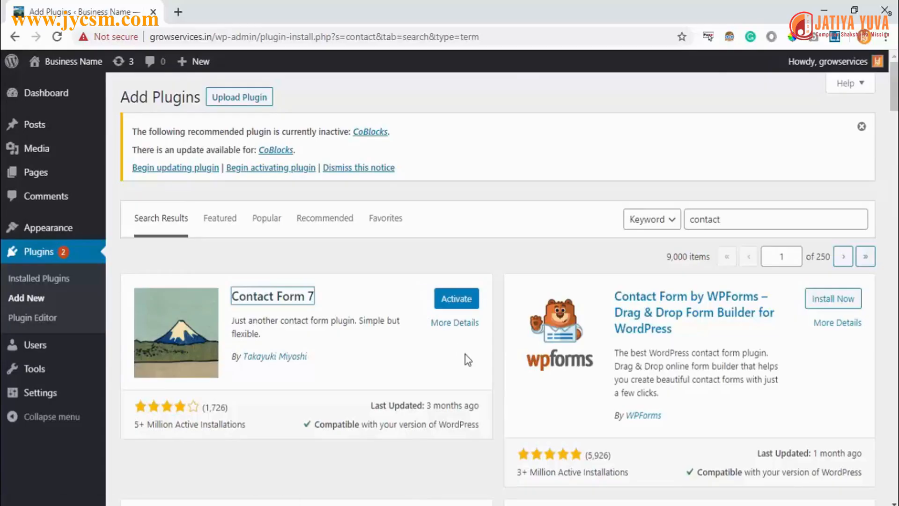
left_click(455, 303)
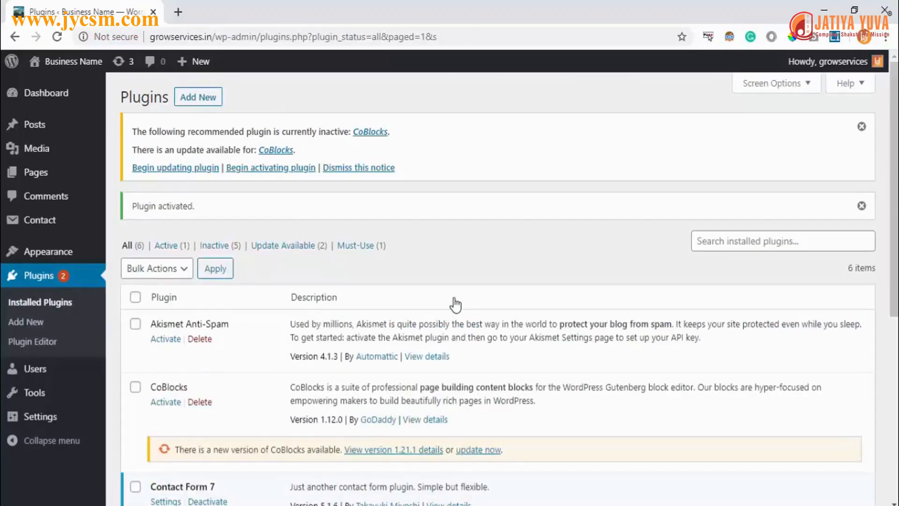
scroll(455, 304, "down", 4)
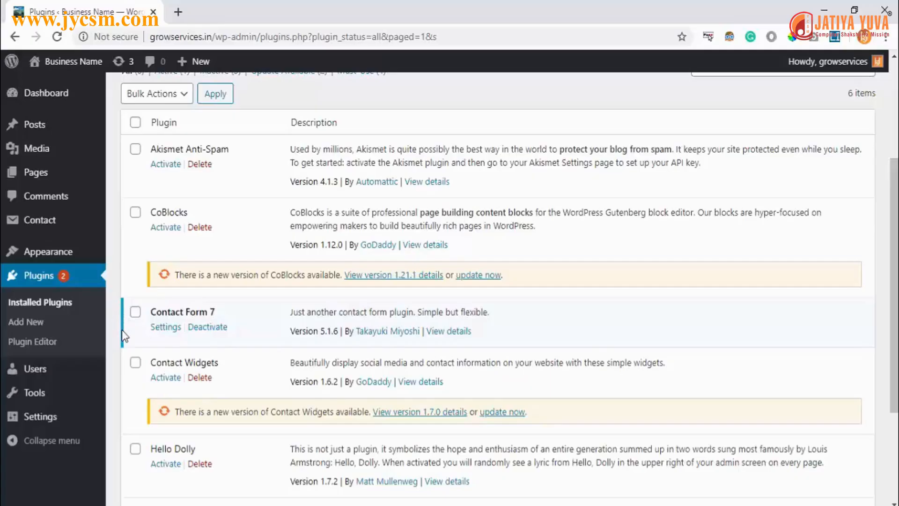
scroll(123, 336, "down", 4)
scroll(123, 341, "up", 2)
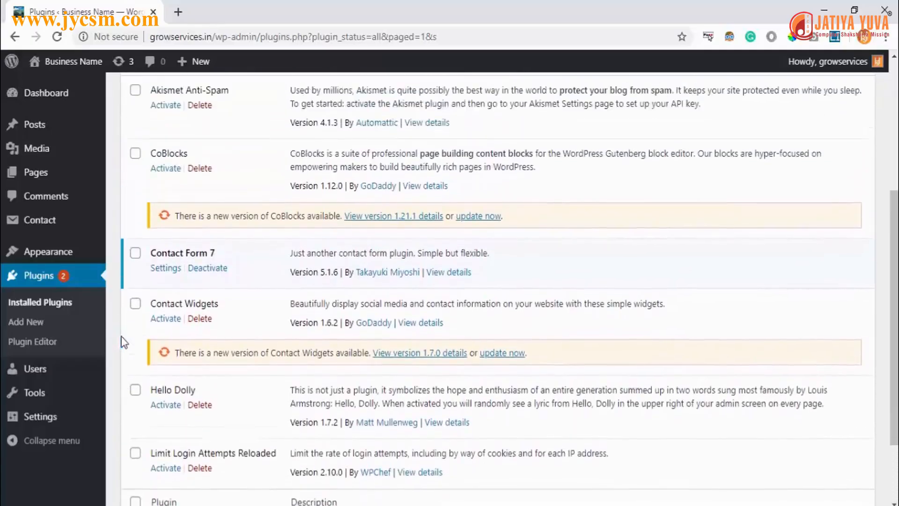
scroll(123, 341, "up", 5)
scroll(121, 341, "down", 5)
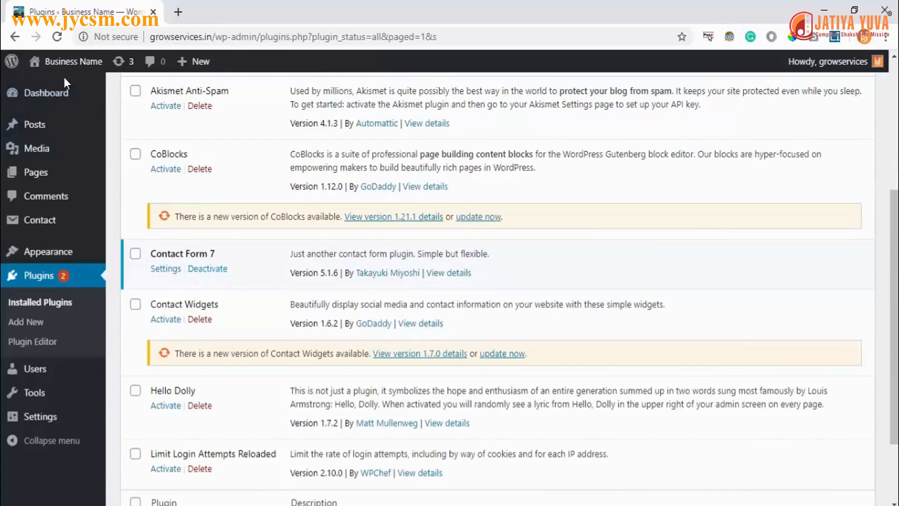
Step: Open the Contact Forms page in a new browser tab and look over the list of forms
mouse_move(66, 222)
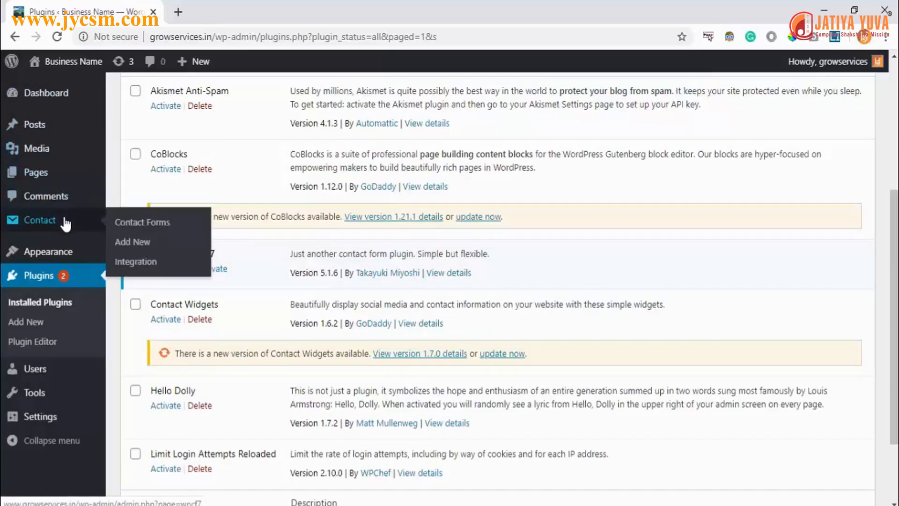
right_click(134, 226)
left_click(143, 229)
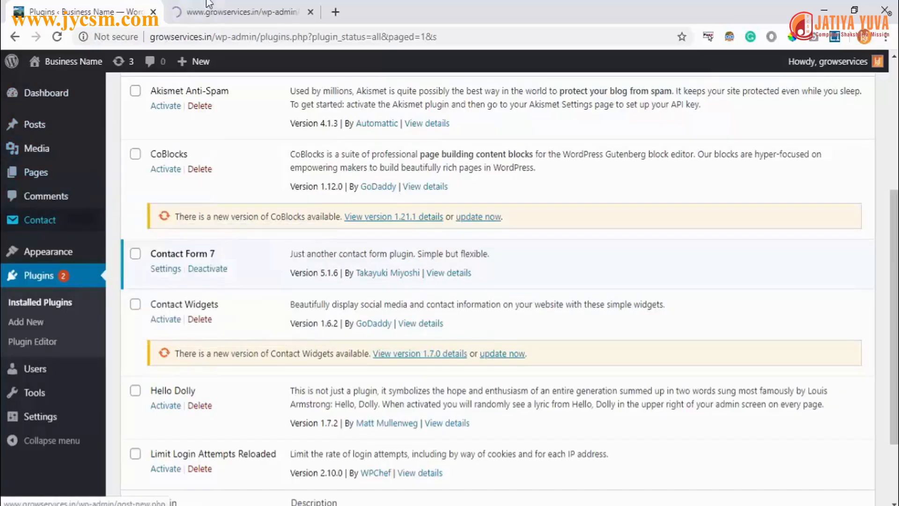
left_click(207, 0)
scroll(368, 274, "down", 2)
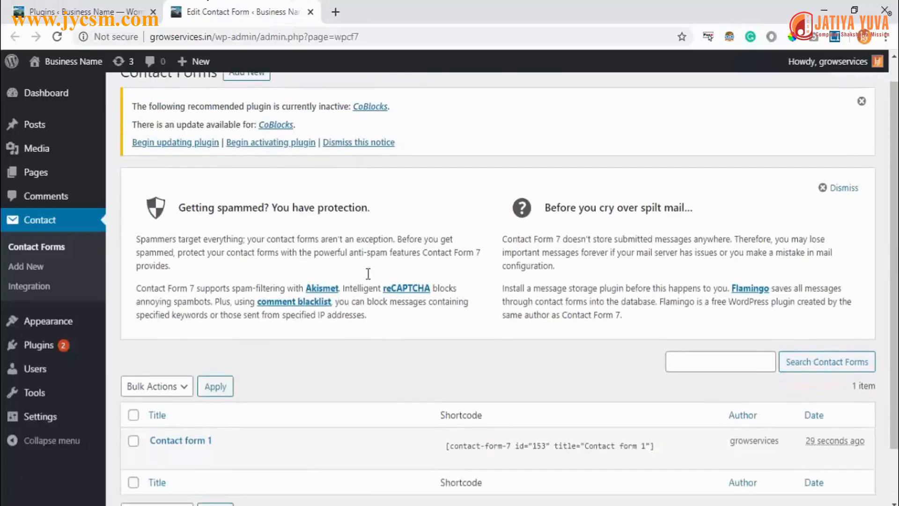
scroll(368, 274, "up", 2)
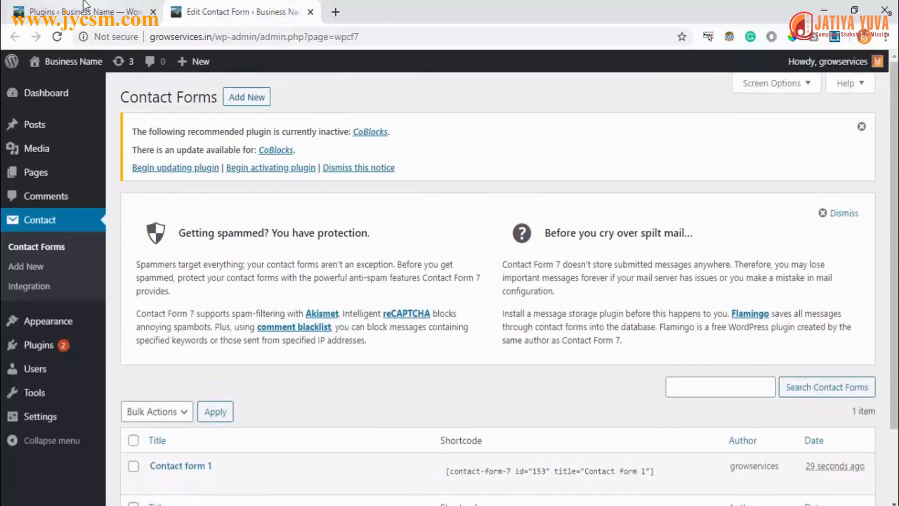
scroll(364, 289, "down", 2)
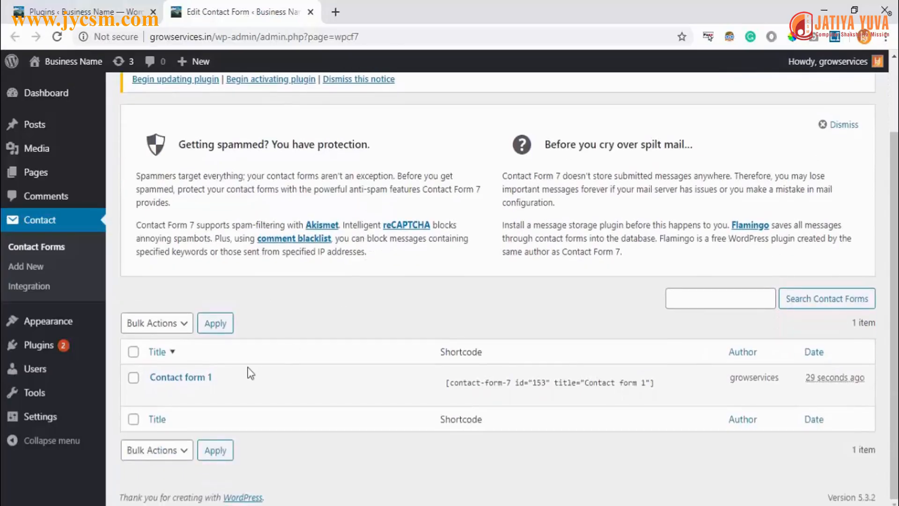
Step: Open Contact form 1 for editing and review its title, shortcode and form template
left_click(177, 378)
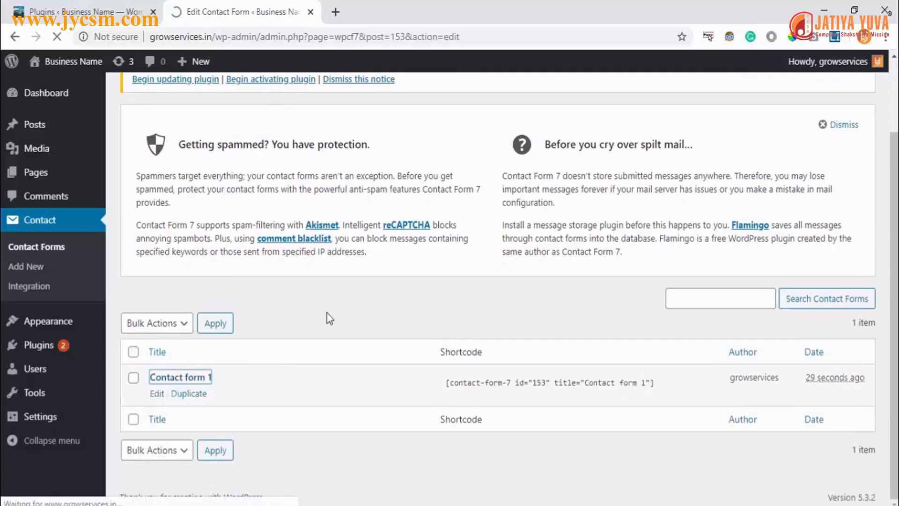
scroll(550, 284, "down", 3)
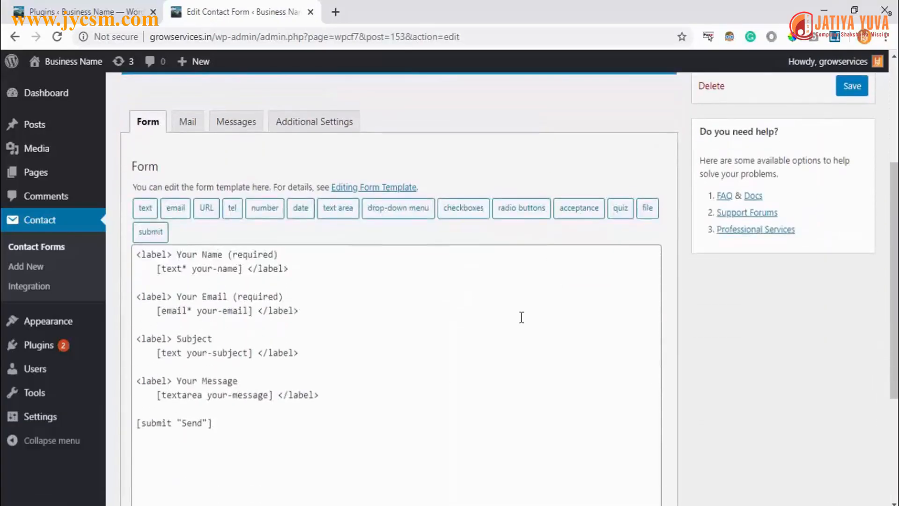
scroll(411, 375, "down", 1)
scroll(410, 375, "up", 3)
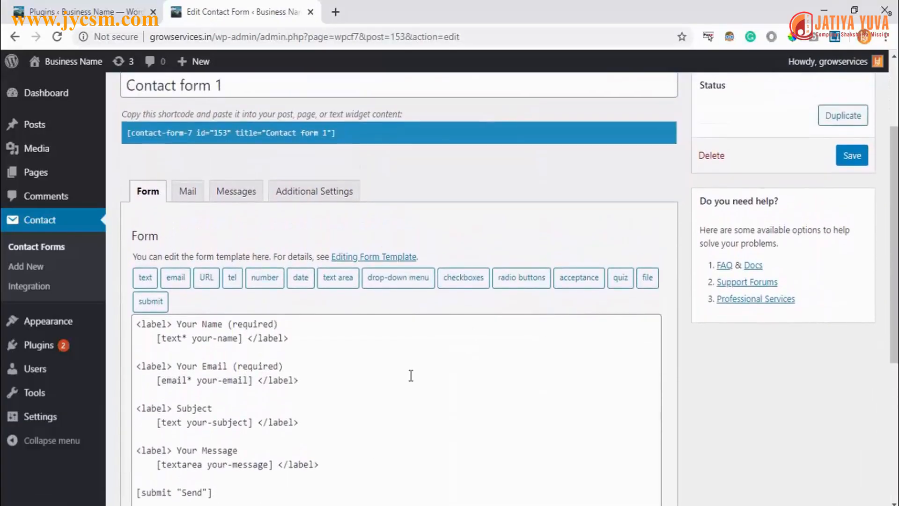
scroll(410, 376, "up", 2)
scroll(412, 374, "down", 6)
scroll(410, 251, "up", 1)
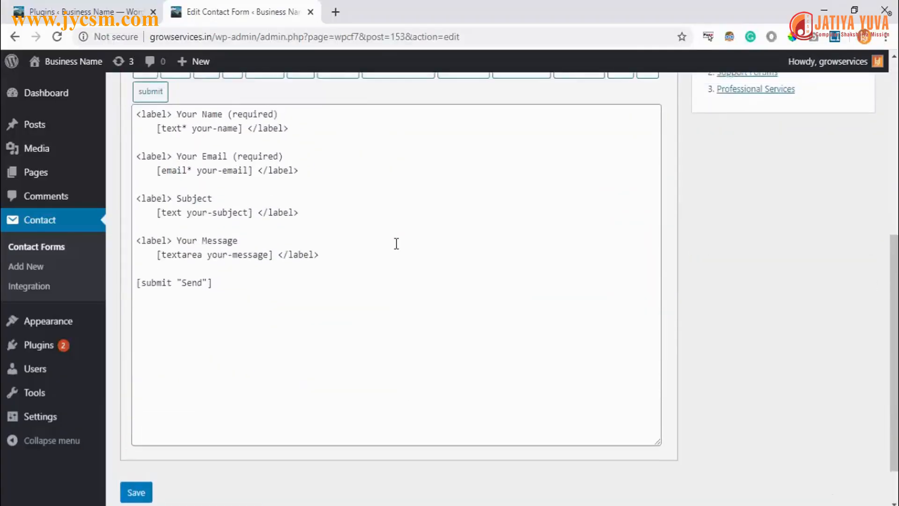
scroll(396, 244, "up", 5)
Step: Review the Mail, Messages and Additional Settings of Contact form 1, and select the form's shortcode
left_click(188, 210)
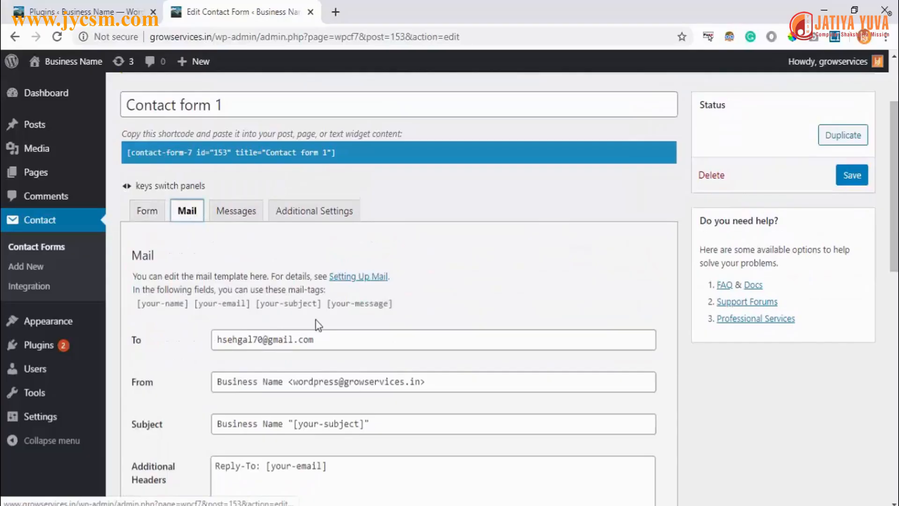
scroll(316, 323, "down", 3)
scroll(291, 262, "up", 1)
left_click(236, 126)
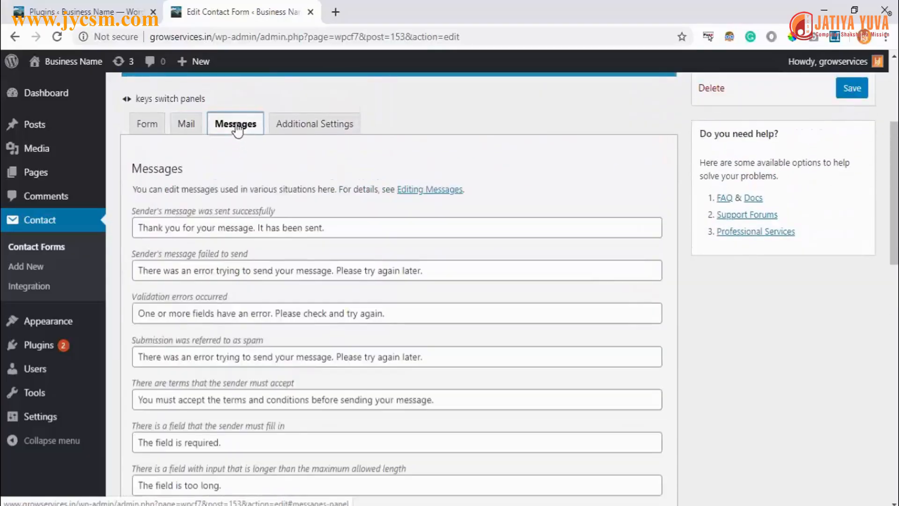
left_click(309, 125)
left_click(162, 199)
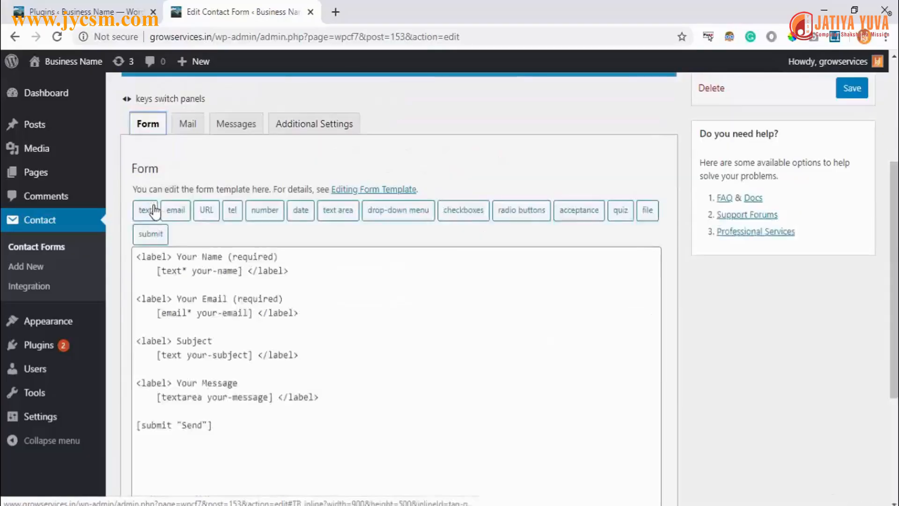
scroll(488, 128, "up", 4)
left_click(349, 261)
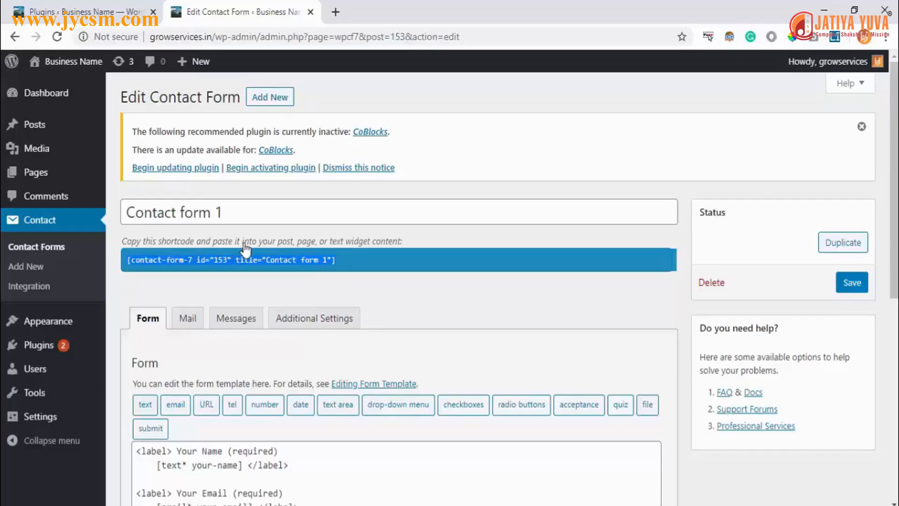
Step: Open the list of installed plugins and look through all of its entries
mouse_move(90, 355)
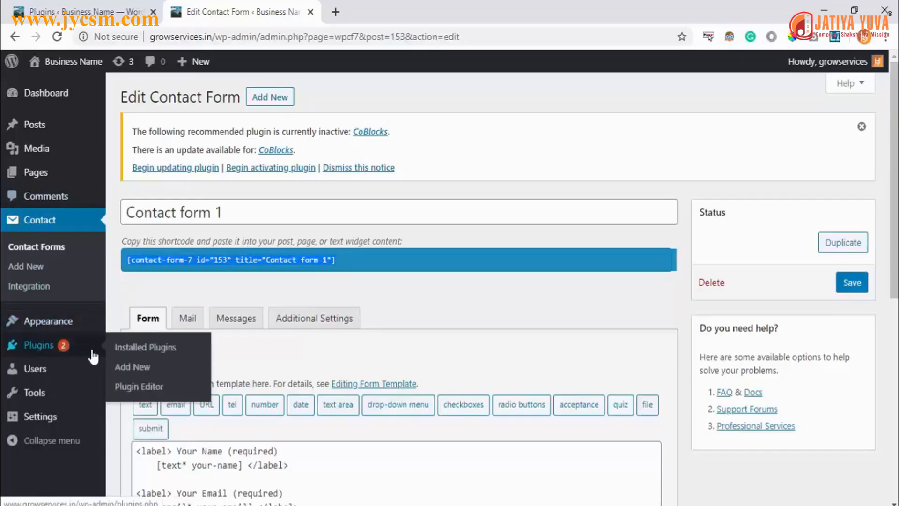
left_click(142, 349)
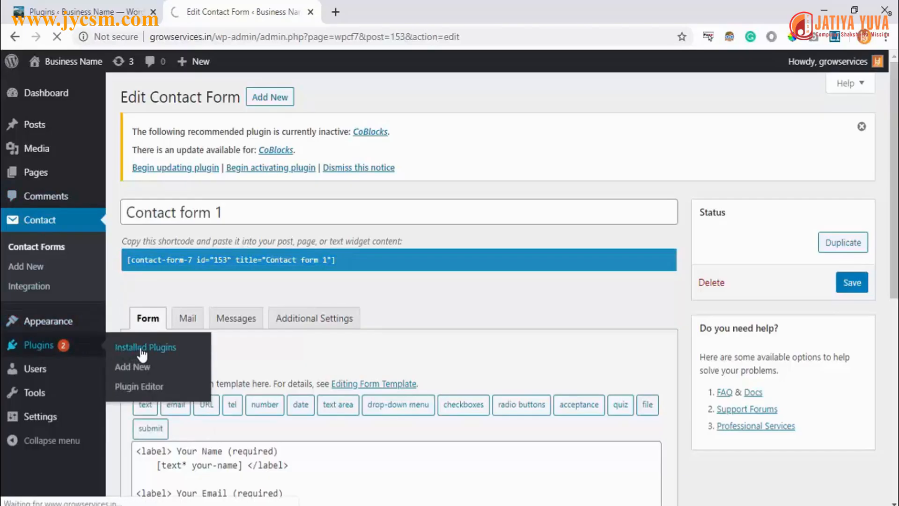
scroll(311, 338, "down", 5)
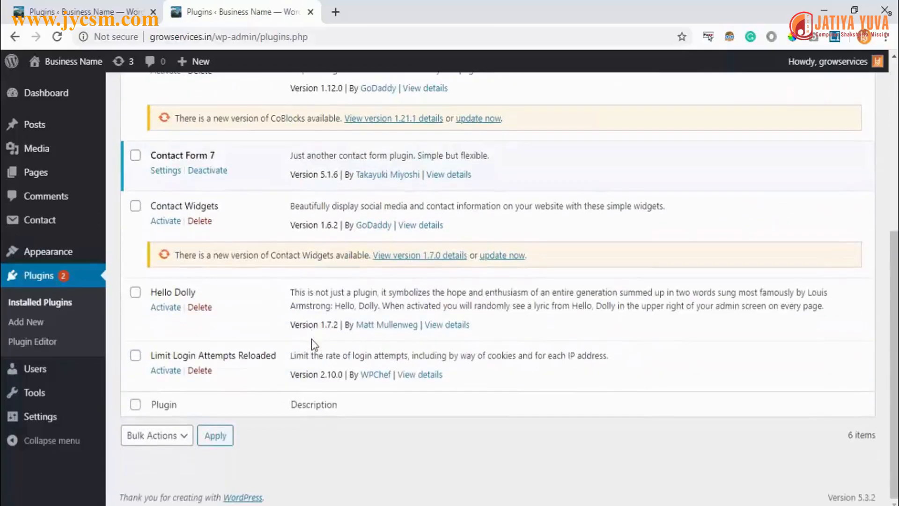
scroll(312, 342, "up", 3)
scroll(313, 345, "down", 2)
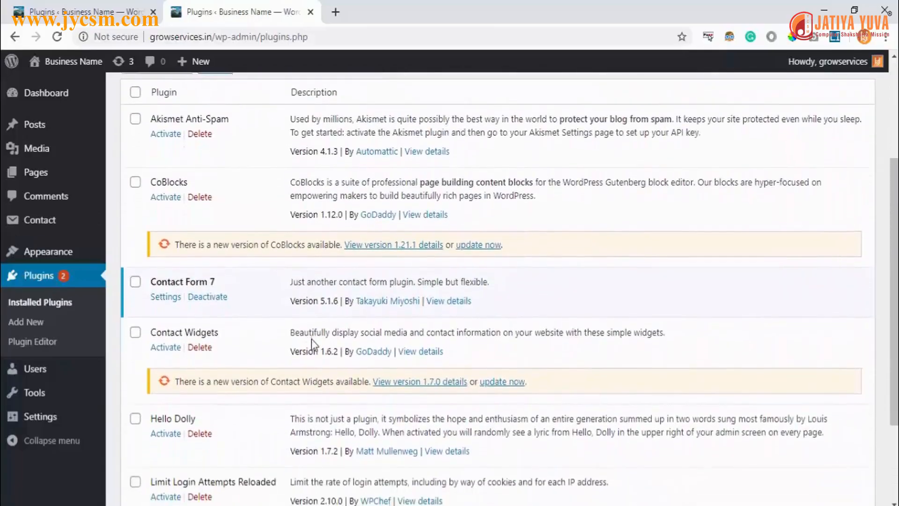
scroll(311, 339, "up", 5)
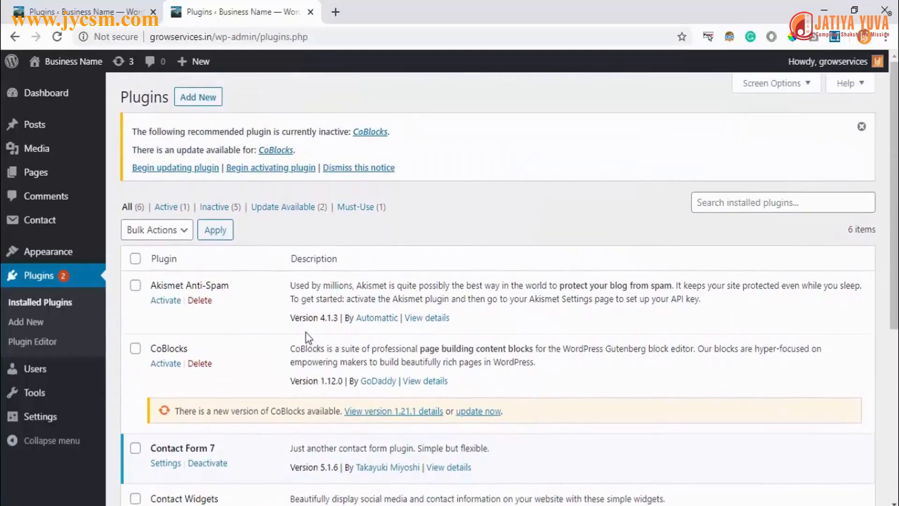
scroll(305, 333, "down", 5)
scroll(306, 333, "up", 5)
Step: Filter the installed plugins by Active, by Inactive and by Update Available in turn
left_click(165, 209)
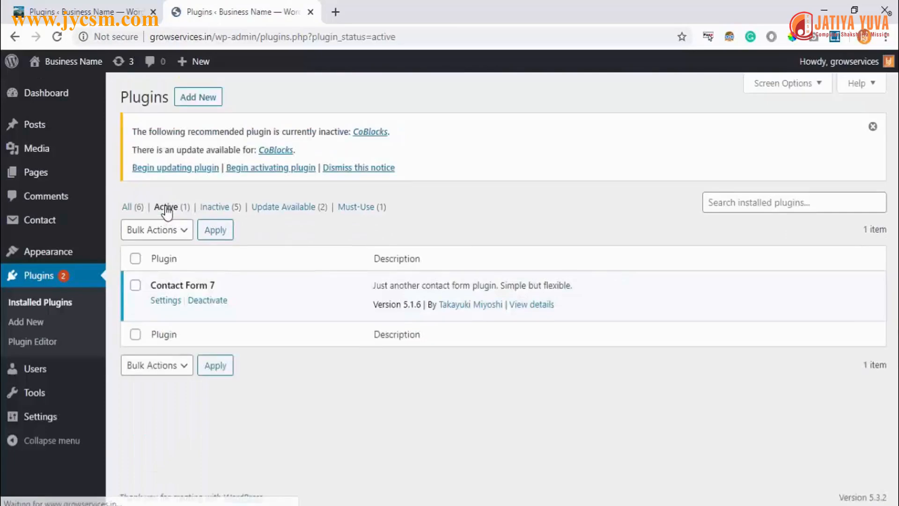
left_click(215, 210)
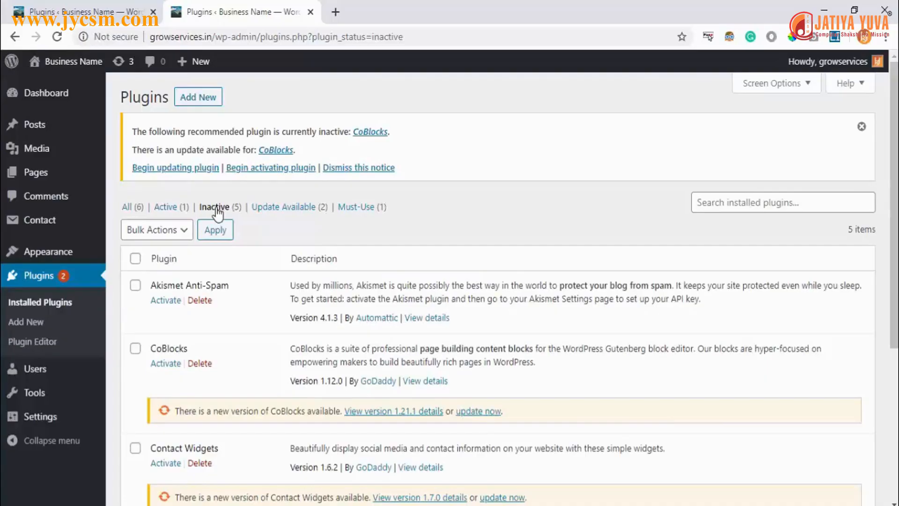
left_click(287, 211)
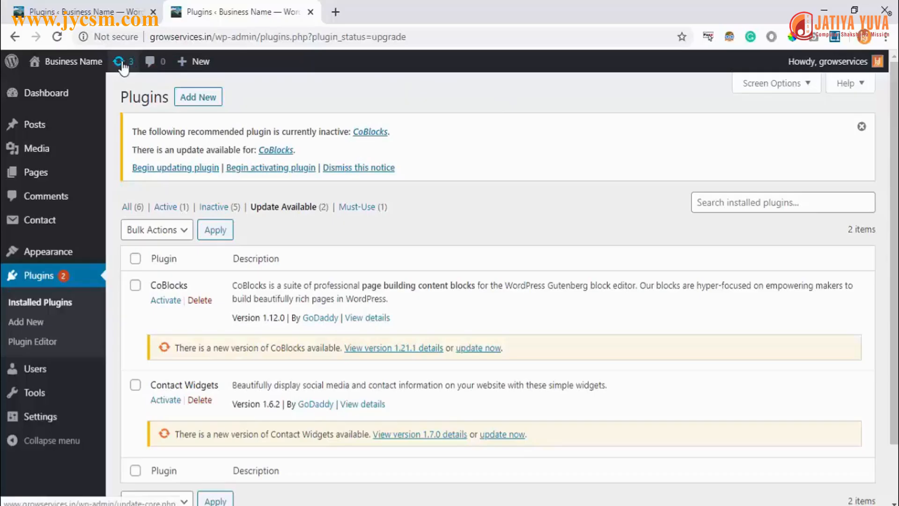
Step: Examine the plugin and theme updates on the WordPress Updates page, and return to the Update Available plugin list
left_click(118, 62)
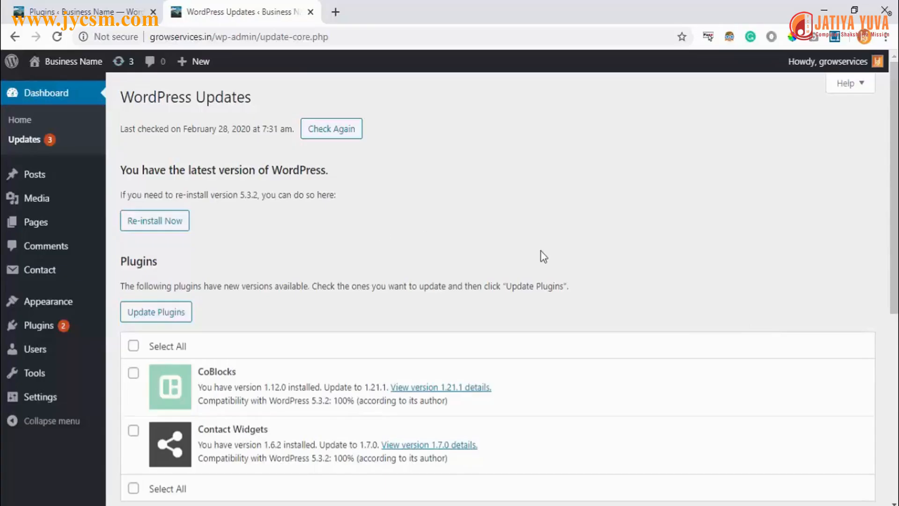
scroll(541, 251, "down", 3)
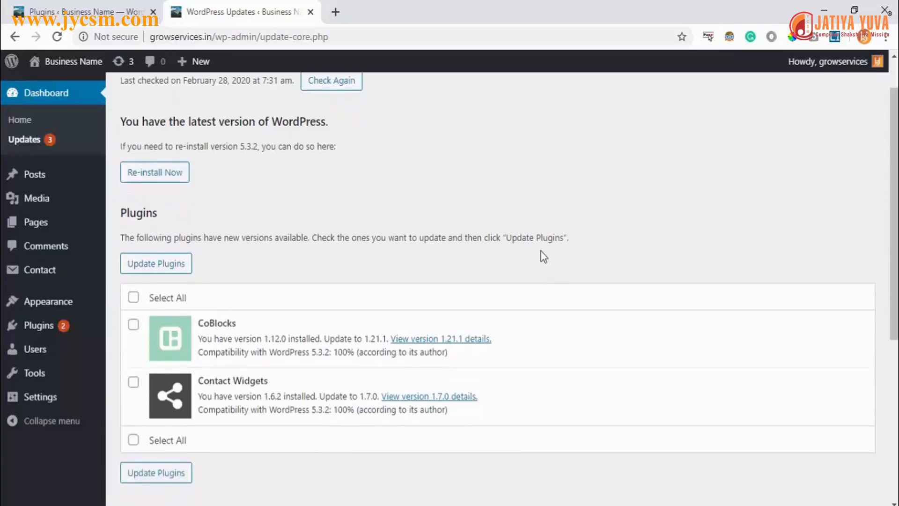
scroll(544, 256, "down", 4)
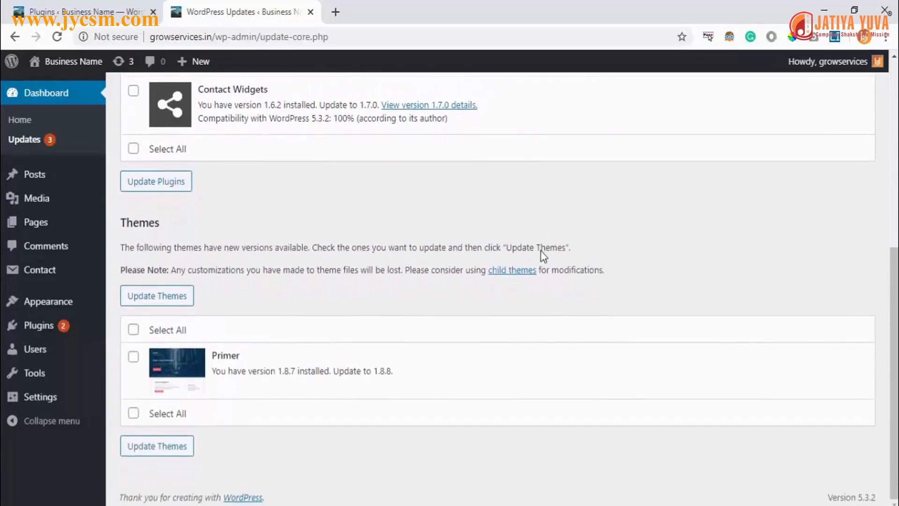
scroll(544, 256, "up", 2)
scroll(543, 256, "up", 5)
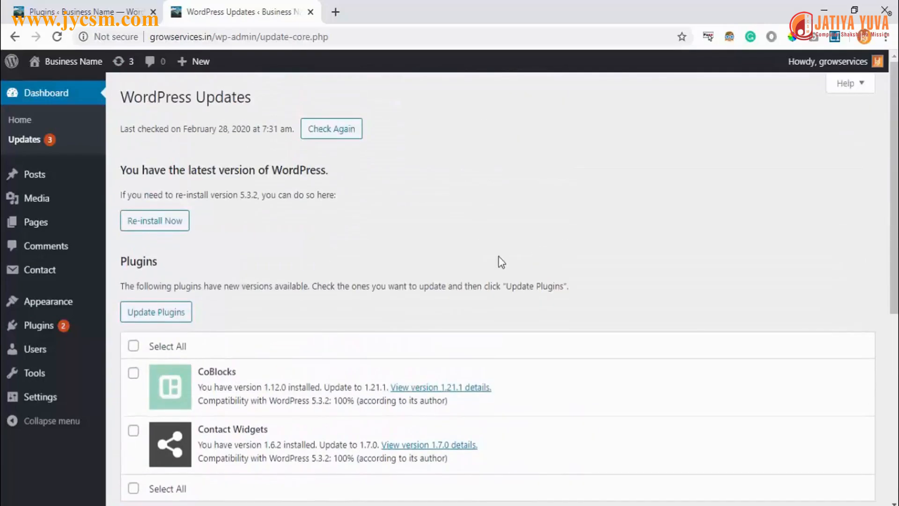
left_click(15, 37)
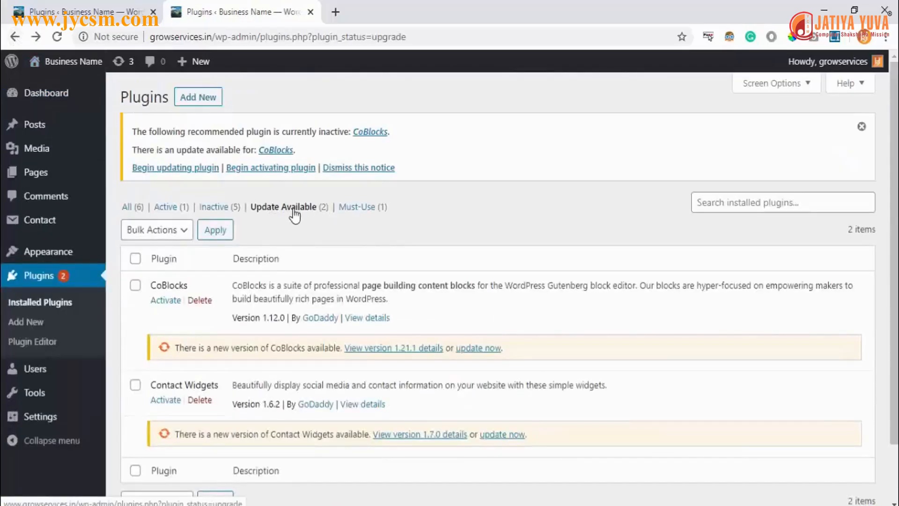
Step: Filter the installed plugins by Must-Use, and return to the list of all plugins
left_click(355, 208)
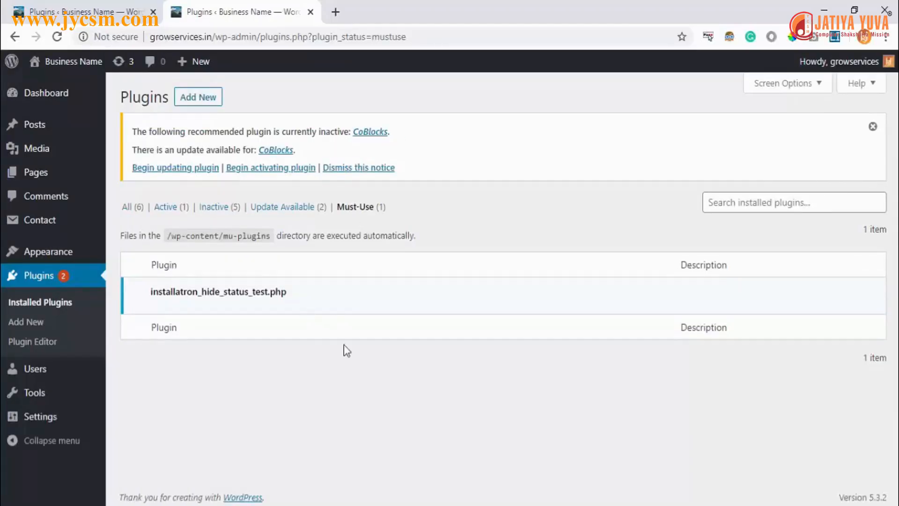
left_click(127, 208)
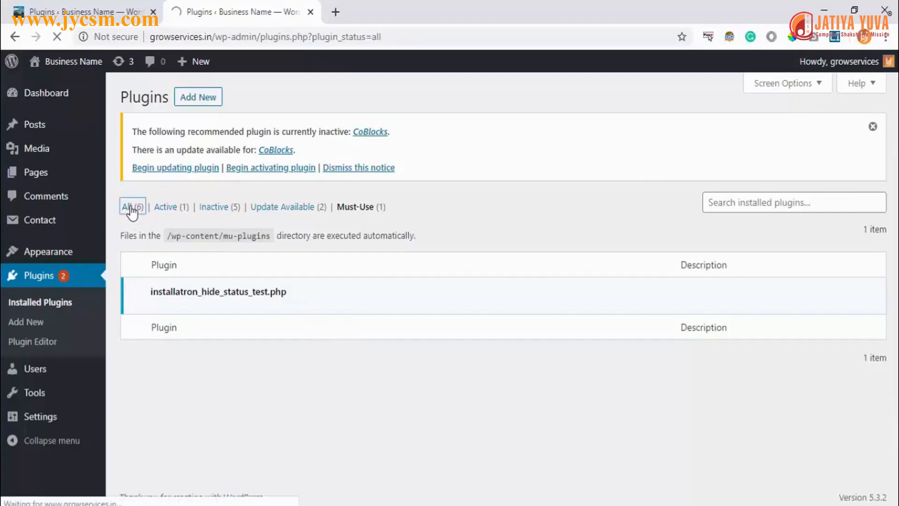
scroll(434, 226, "down", 3)
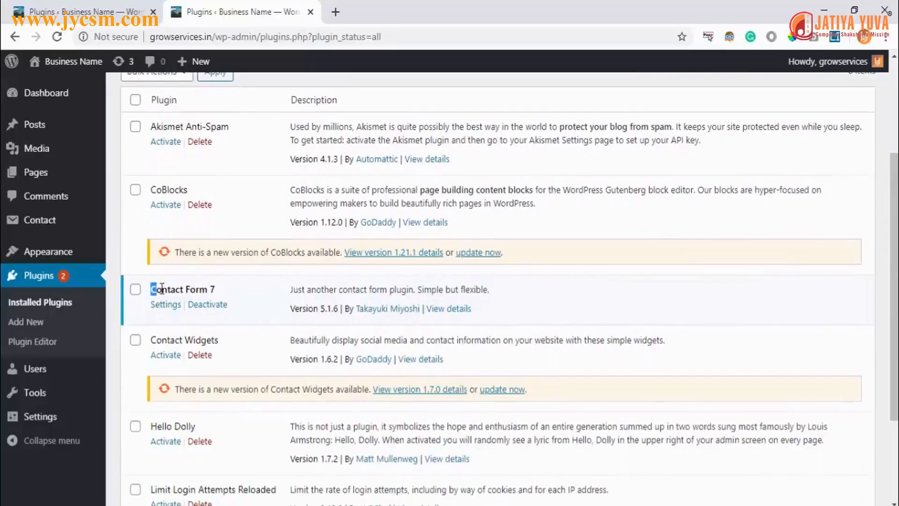
Step: Open the Contact Form 7 settings in a new browser tab, look over the contact forms list, and close that tab
left_click_drag(162, 287, 214, 287)
left_click(200, 287)
left_click(164, 307)
right_click(171, 307)
left_click(172, 311)
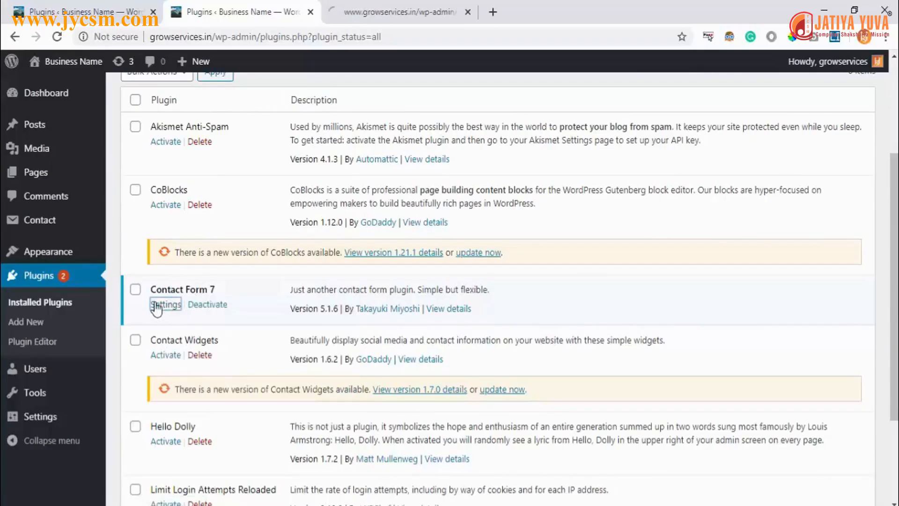
left_click(445, 10)
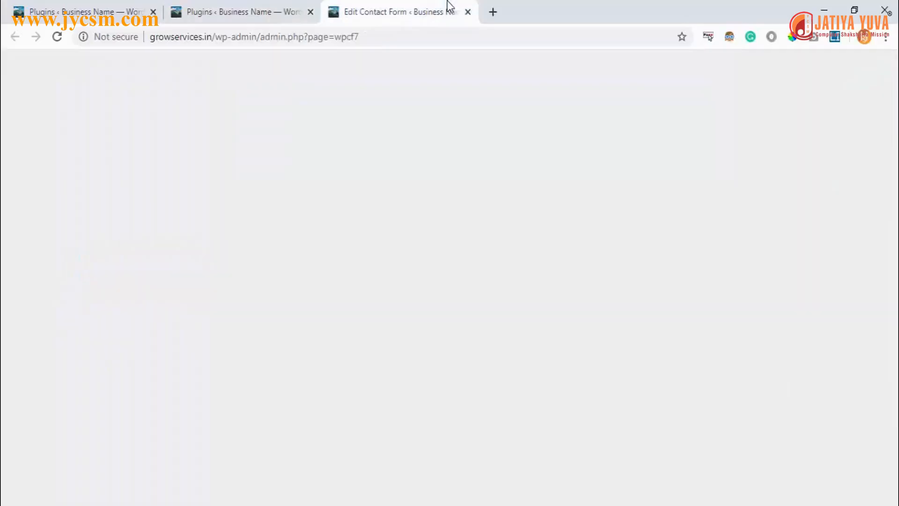
scroll(411, 136, "down", 2)
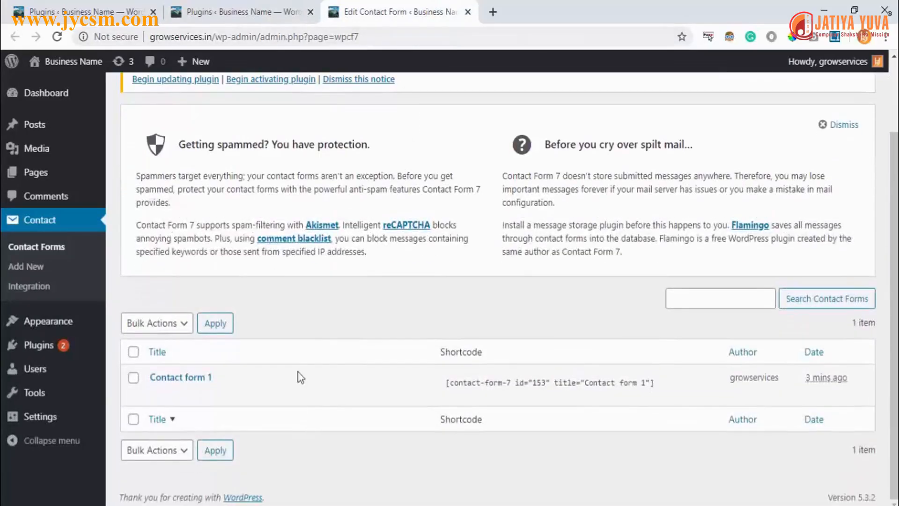
left_click(468, 11)
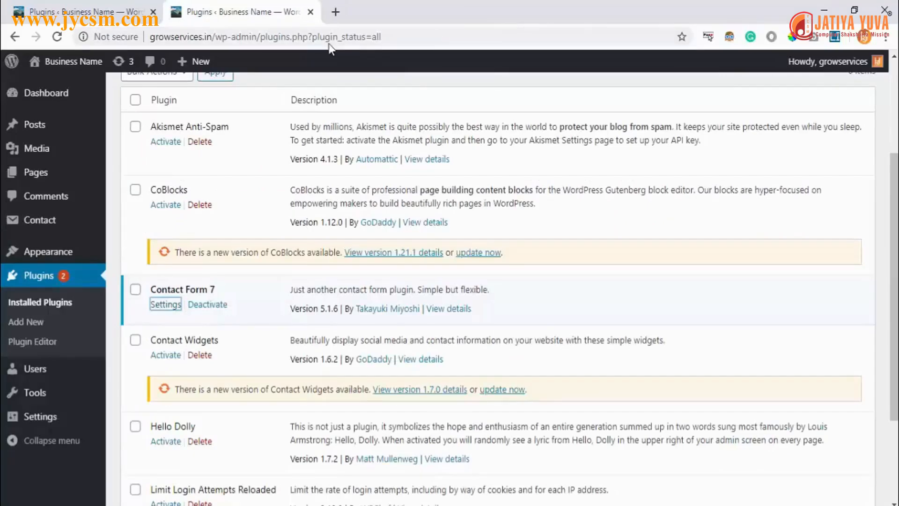
Step: Deactivate the Contact Form 7 plugin and activate it again
left_click(115, 255)
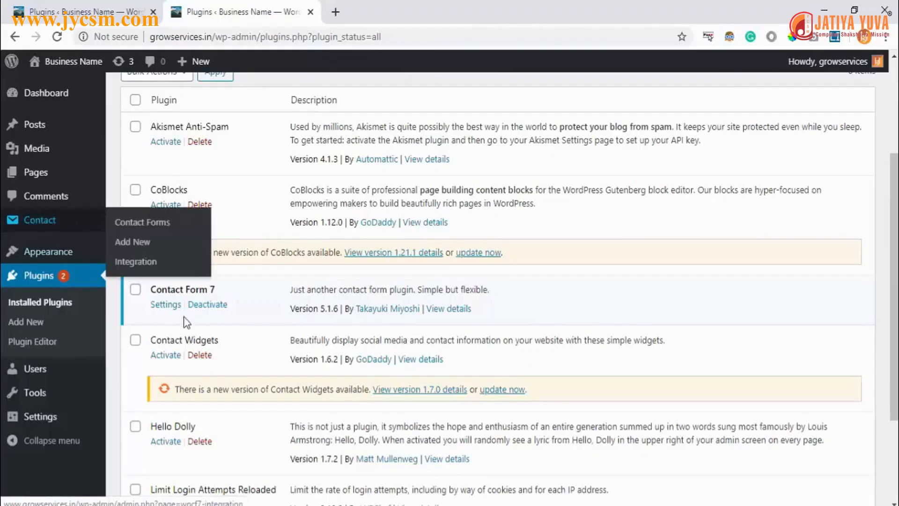
left_click(207, 305)
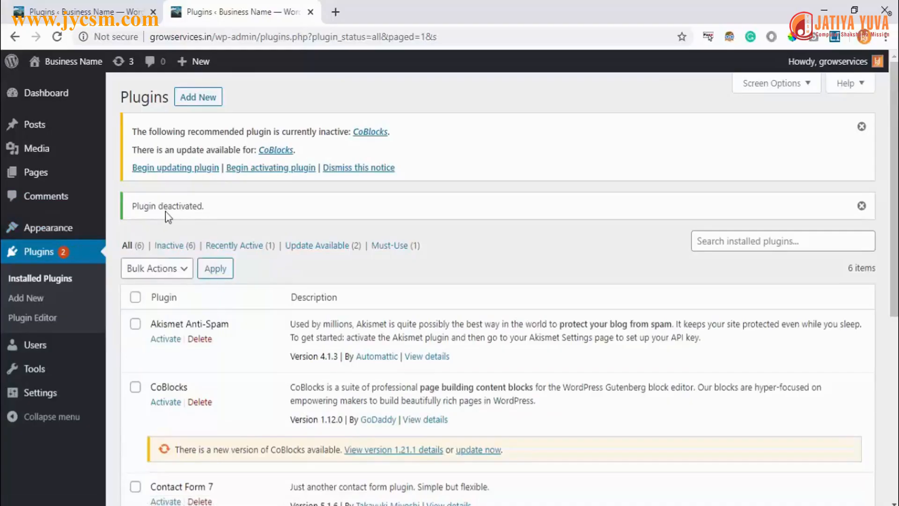
left_click_drag(227, 209, 136, 207)
left_click(137, 207)
scroll(217, 304, "down", 2)
scroll(217, 304, "down", 3)
left_click(166, 272)
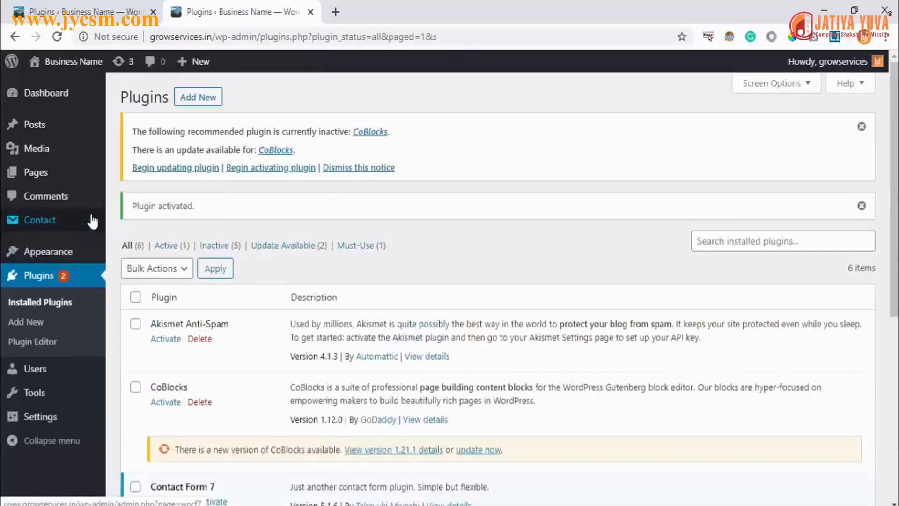
mouse_move(56, 224)
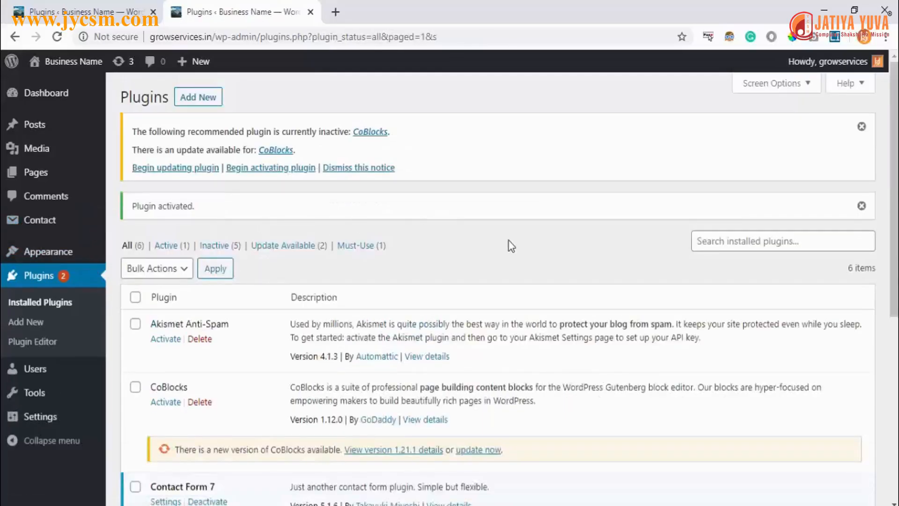
Step: Examine the description and version number of Contact Form 7 in the installed plugins list
scroll(510, 246, "down", 6)
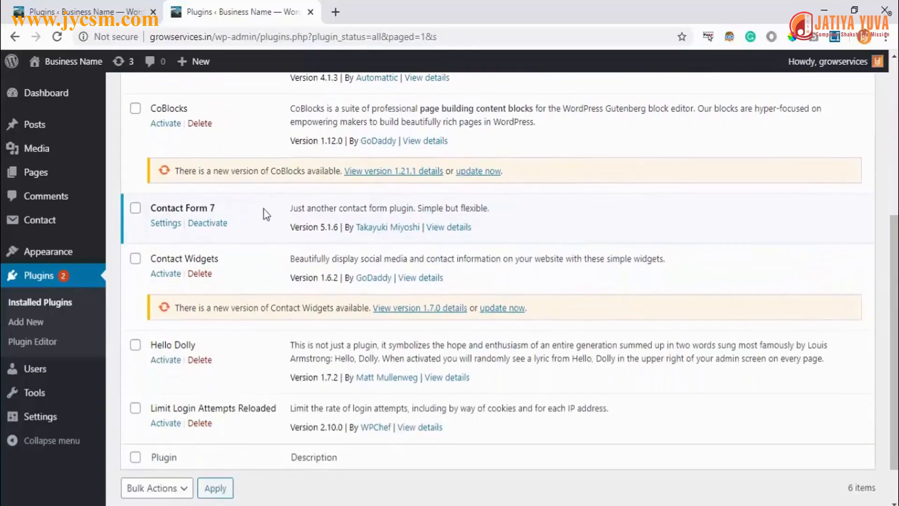
left_click_drag(294, 206, 486, 208)
left_click(484, 208)
left_click_drag(291, 226, 327, 231)
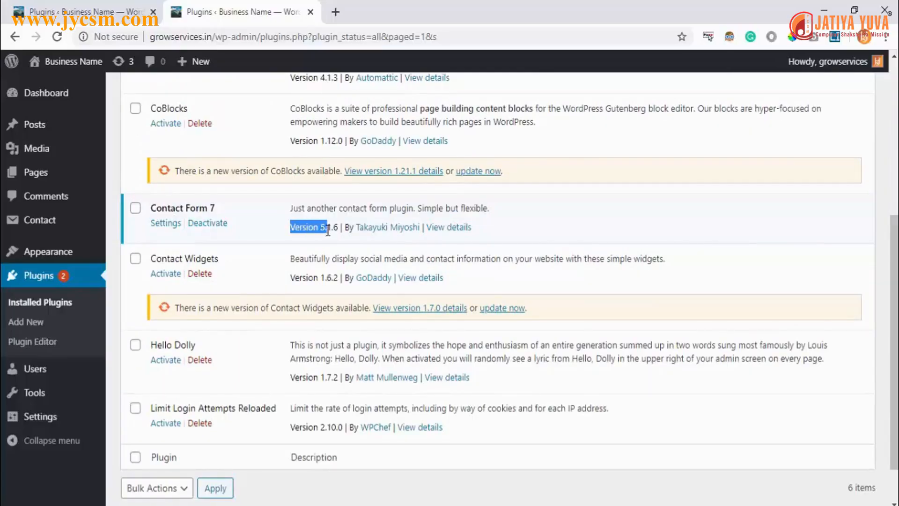
left_click(333, 230)
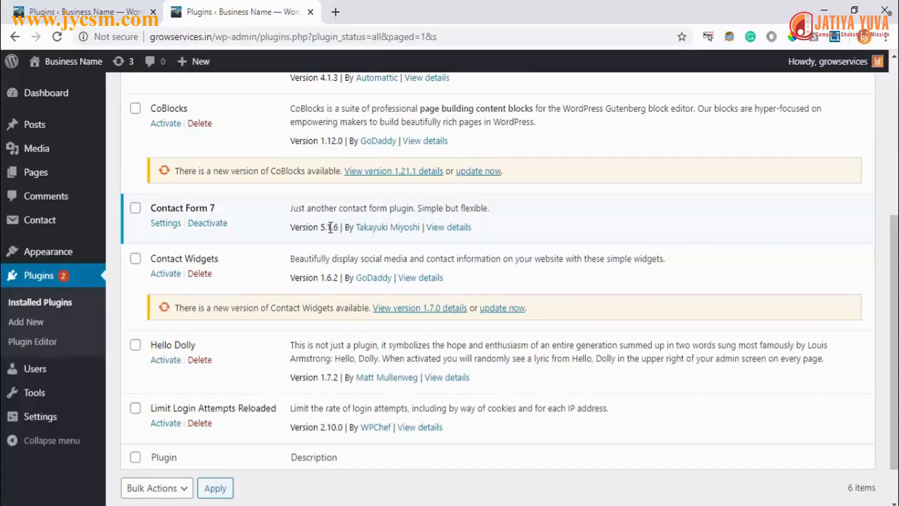
Step: View the Contact Form 7 author's website in a new browser tab, and open and dismiss the plugin's details
right_click(389, 229)
left_click(404, 236)
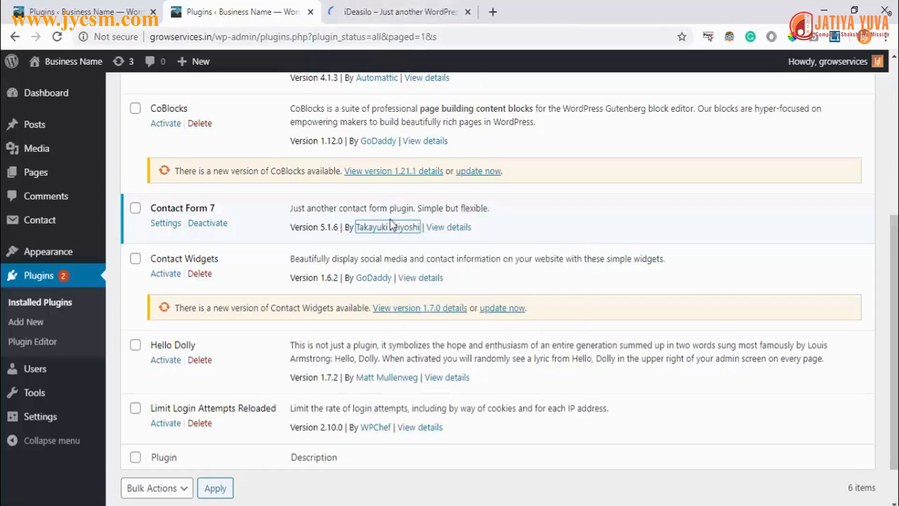
left_click(386, 2)
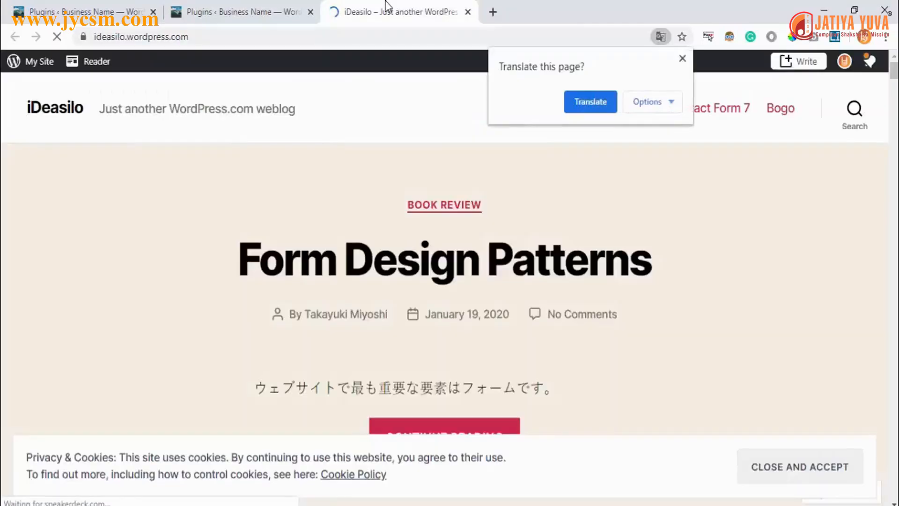
scroll(482, 249, "down", 7)
left_click(234, 11)
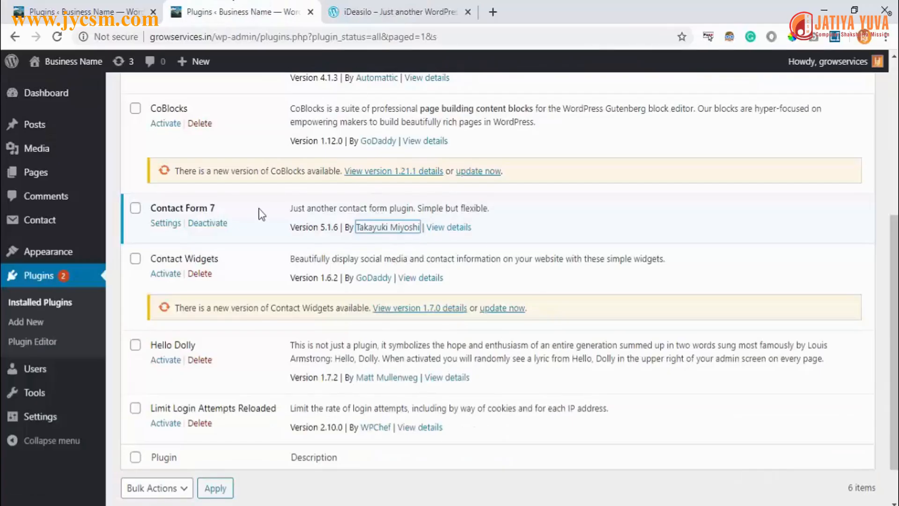
left_click(451, 231)
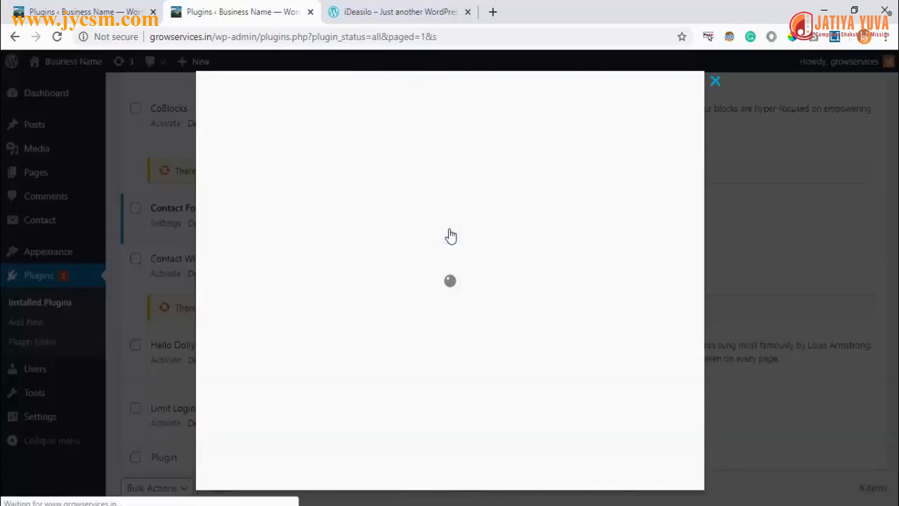
key("Escape")
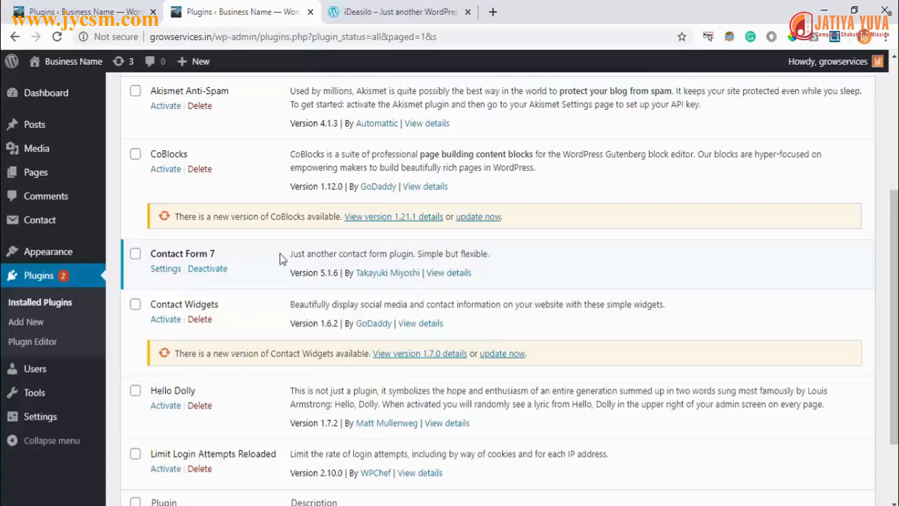
Step: Bulk-activate the Akismet Anti-Spam, CoBlocks, Contact Widgets, Hello Dolly and Limit Login Attempts Reloaded plugins
scroll(281, 257, "up", 2)
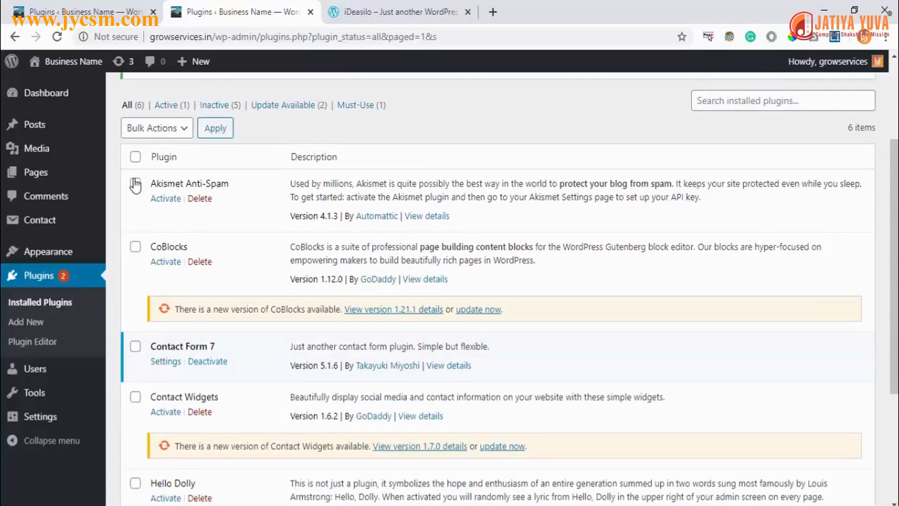
left_click(135, 184)
left_click(136, 247)
left_click(157, 130)
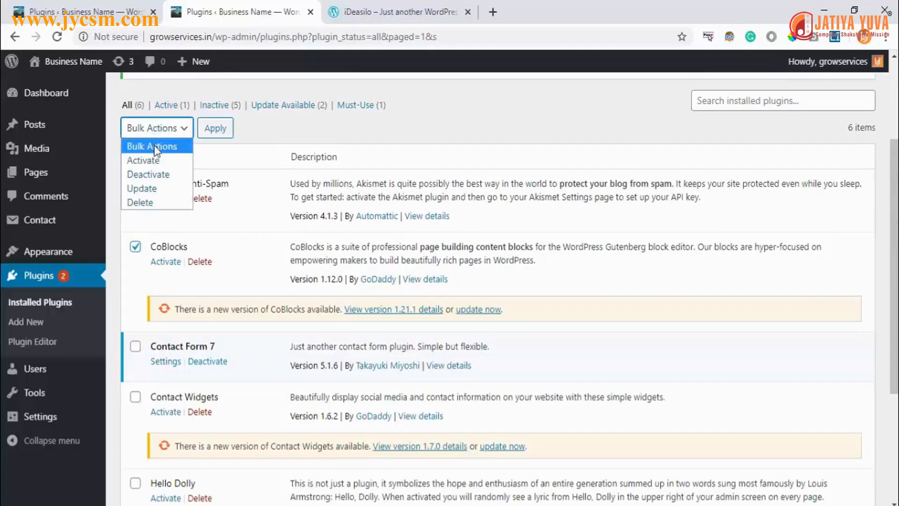
left_click(158, 162)
scroll(164, 274, "down", 3)
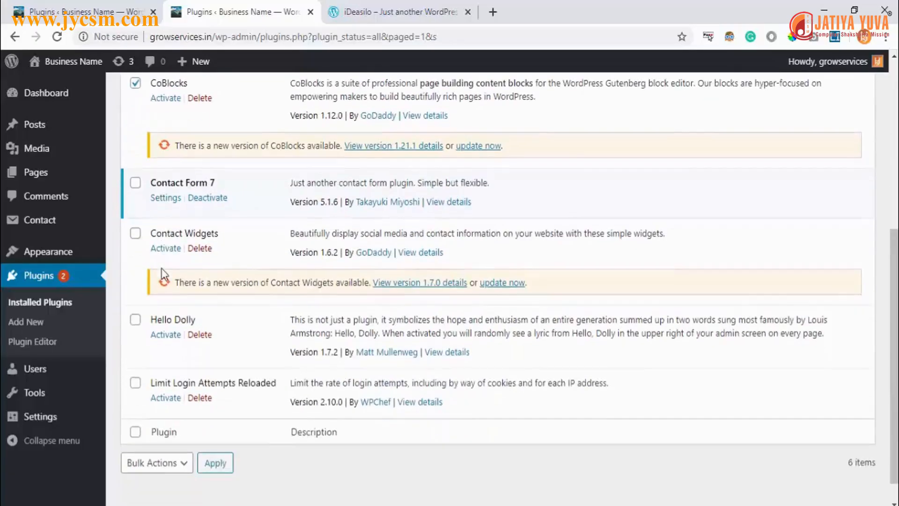
left_click(135, 227)
left_click(135, 314)
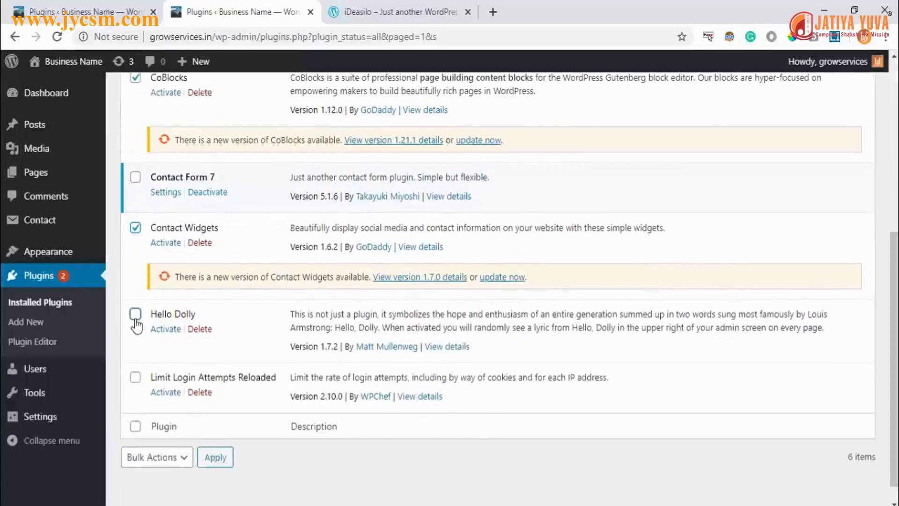
left_click(135, 378)
scroll(343, 359, "down", 1)
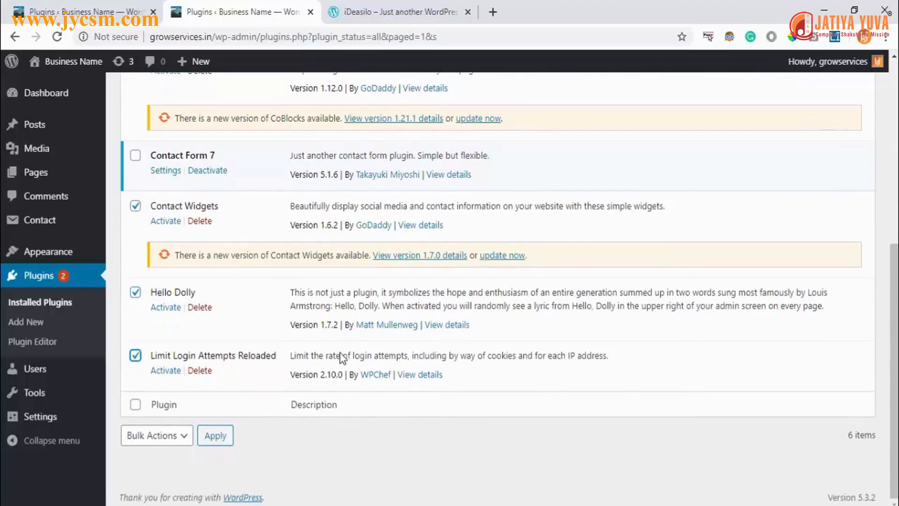
scroll(343, 359, "up", 7)
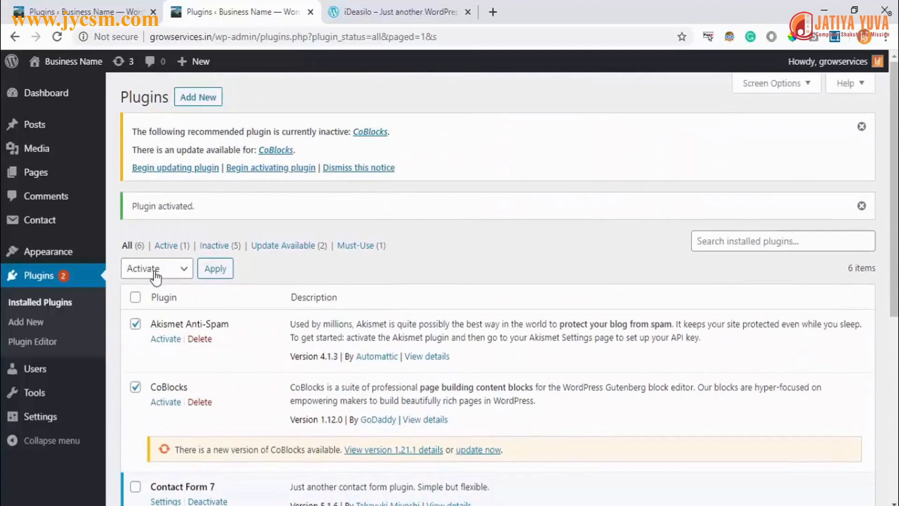
left_click(155, 276)
scroll(245, 302, "down", 7)
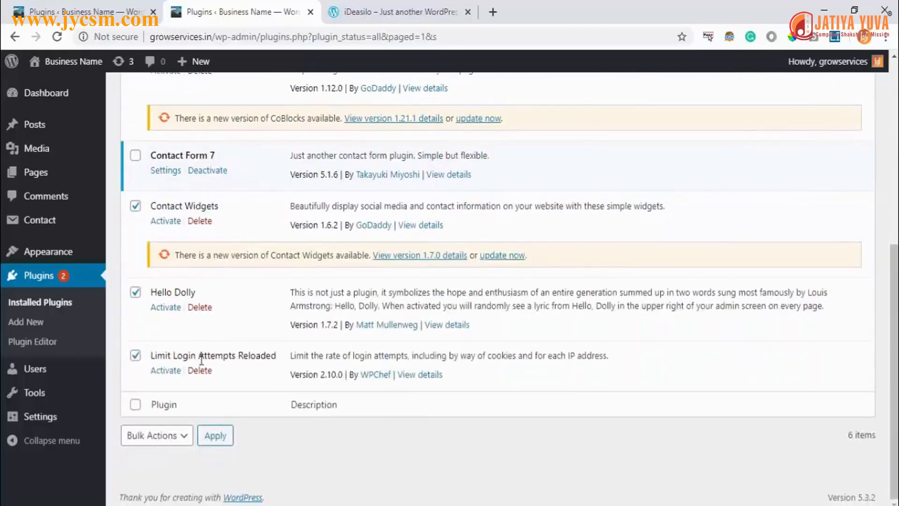
left_click(150, 435)
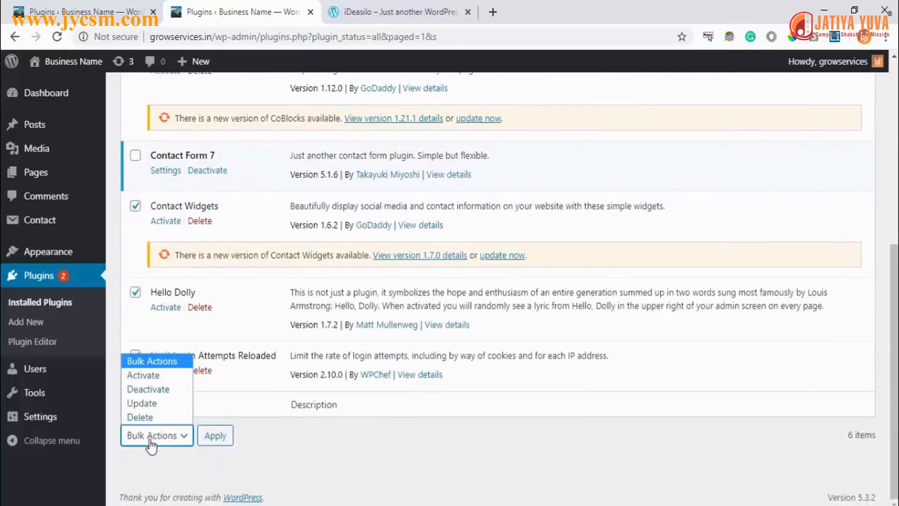
left_click(150, 378)
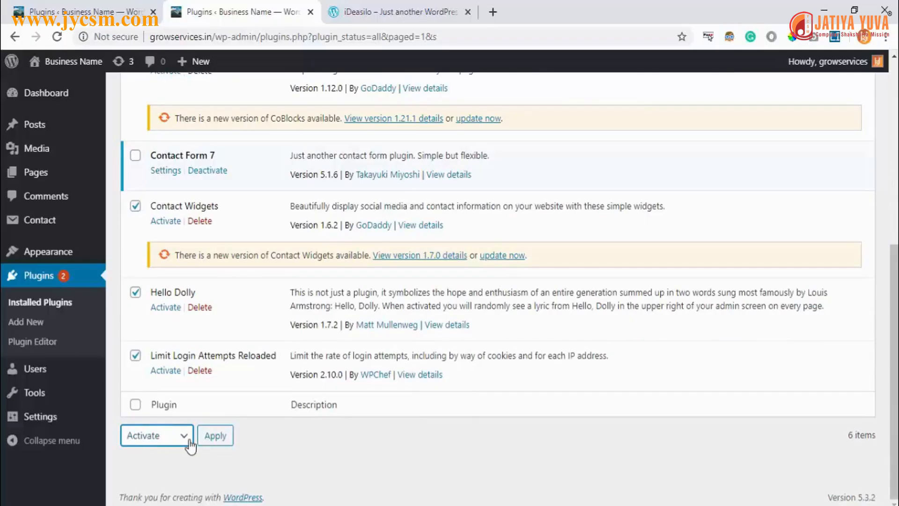
left_click(216, 436)
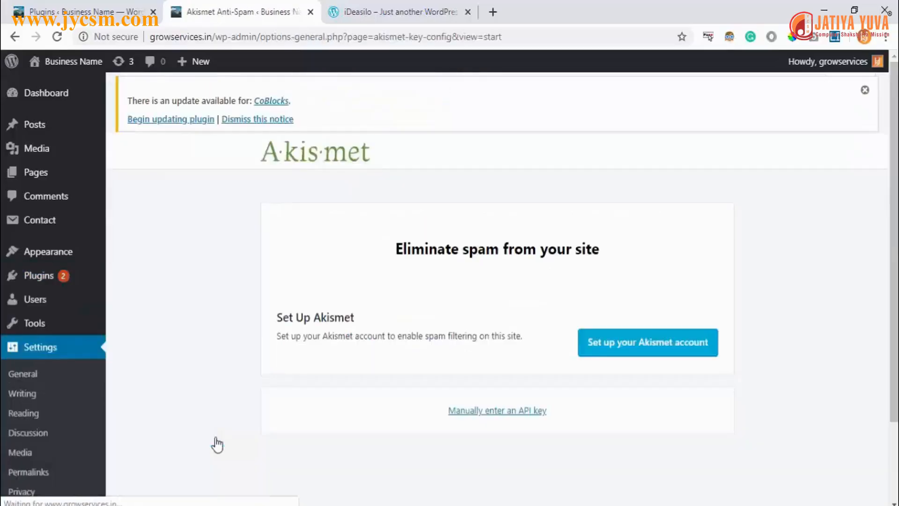
Step: Look over the Akismet setup page, and return to the installed plugins list to check the status of every plugin
scroll(192, 416, "down", 2)
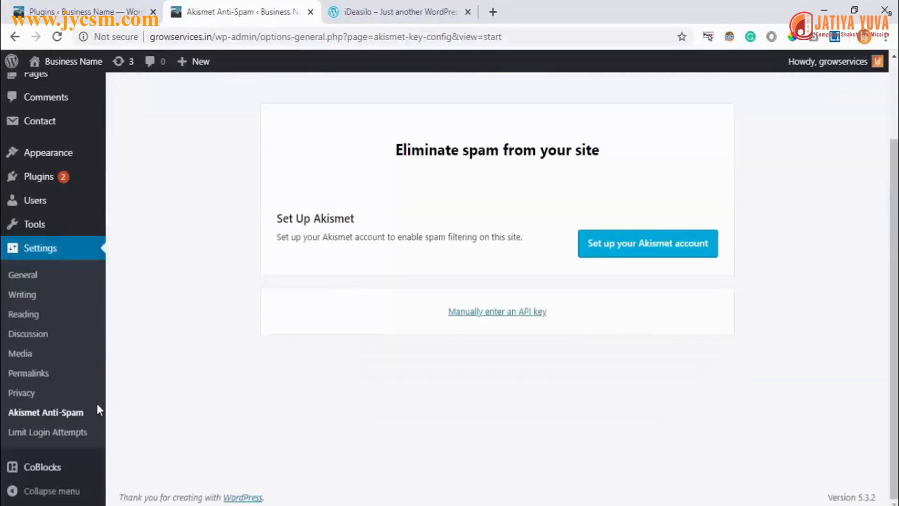
mouse_move(46, 185)
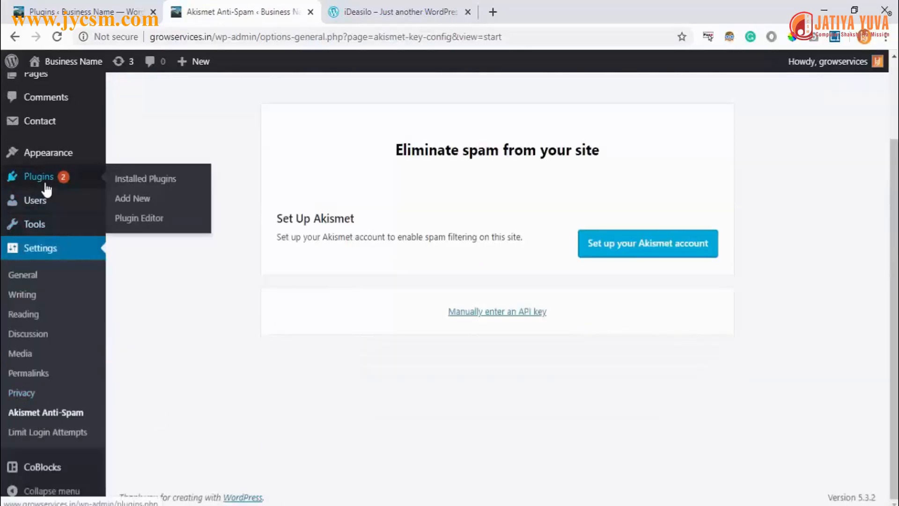
left_click(128, 178)
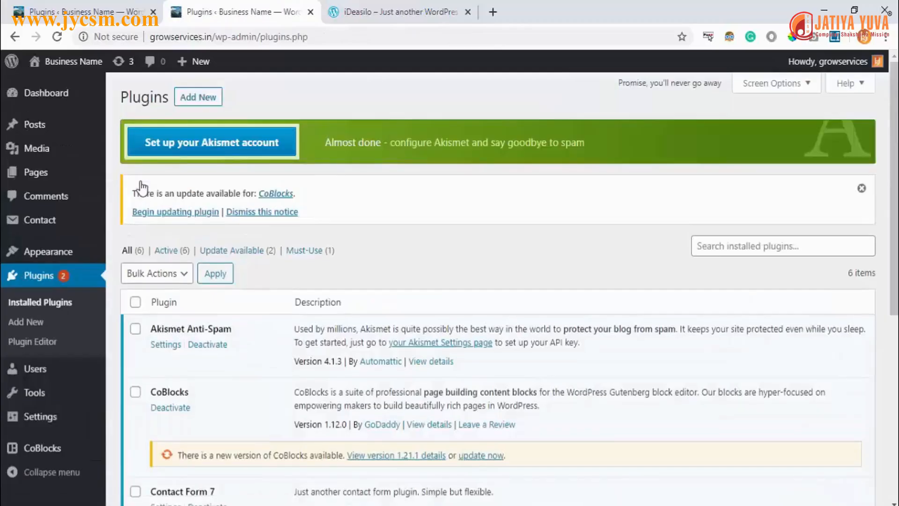
scroll(359, 250, "down", 5)
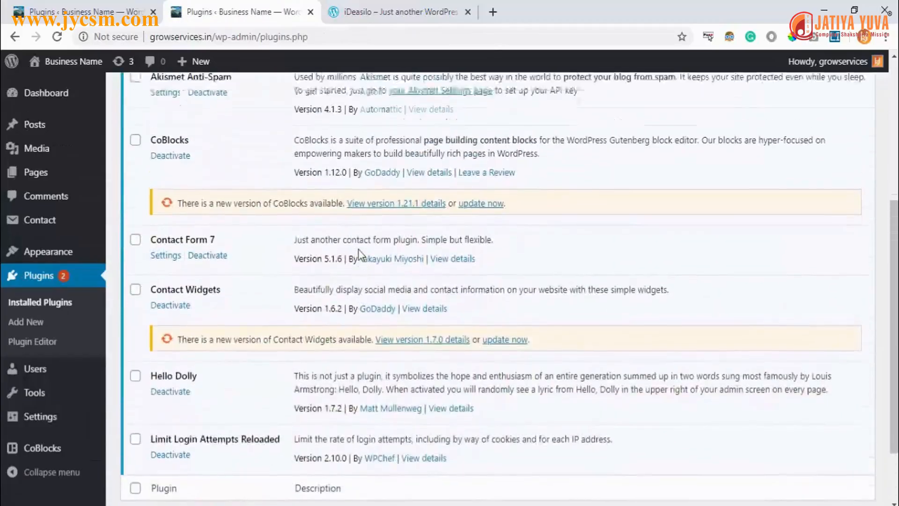
scroll(359, 250, "up", 5)
scroll(359, 250, "down", 6)
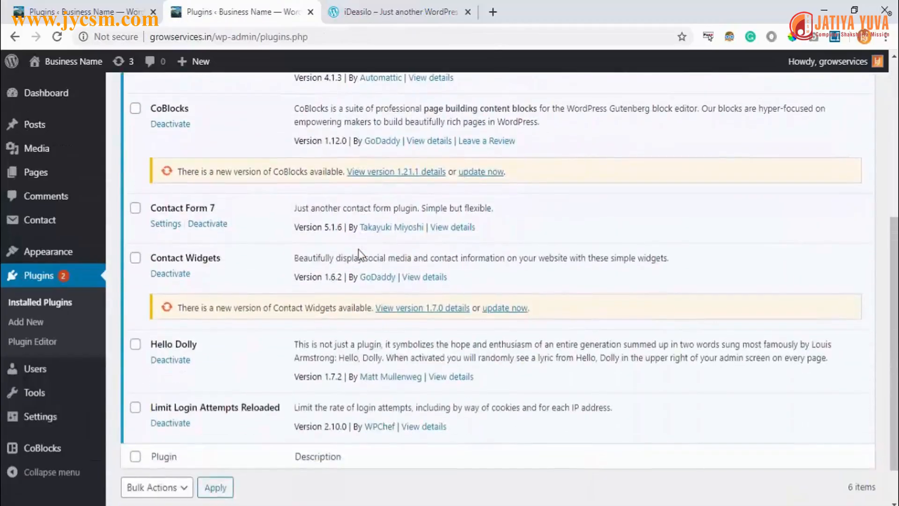
Step: Deactivate the Contact Form 7 plugin on its own
scroll(359, 256, "up", 1)
left_click(209, 279)
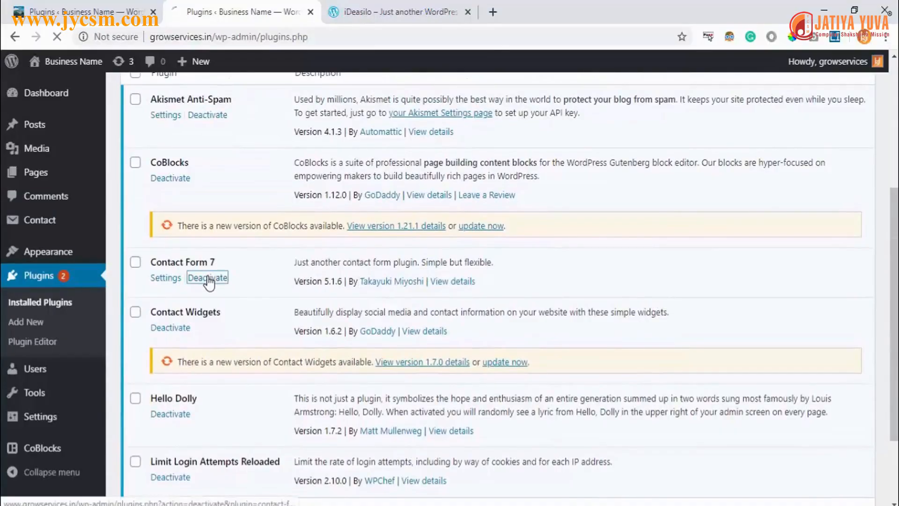
Step: Bulk-deactivate the CoBlocks and Contact Widgets plugins
scroll(237, 351, "down", 5)
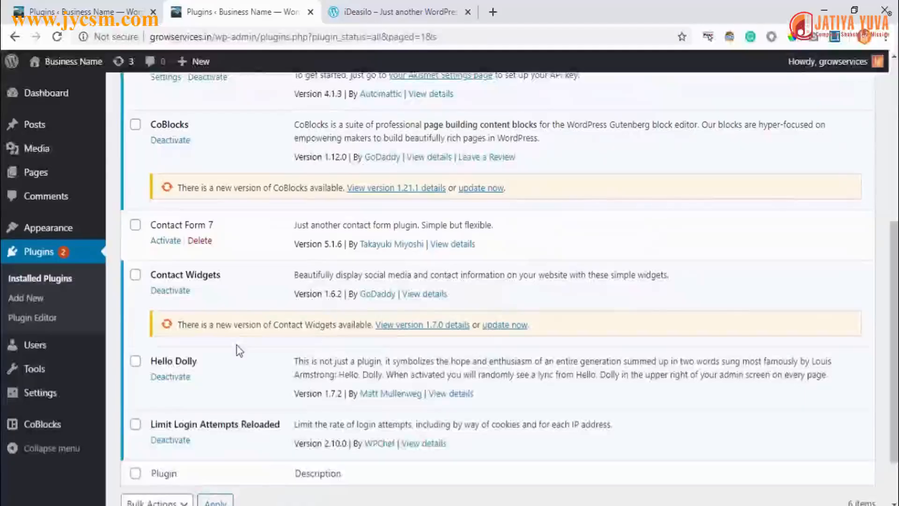
scroll(238, 350, "down", 3)
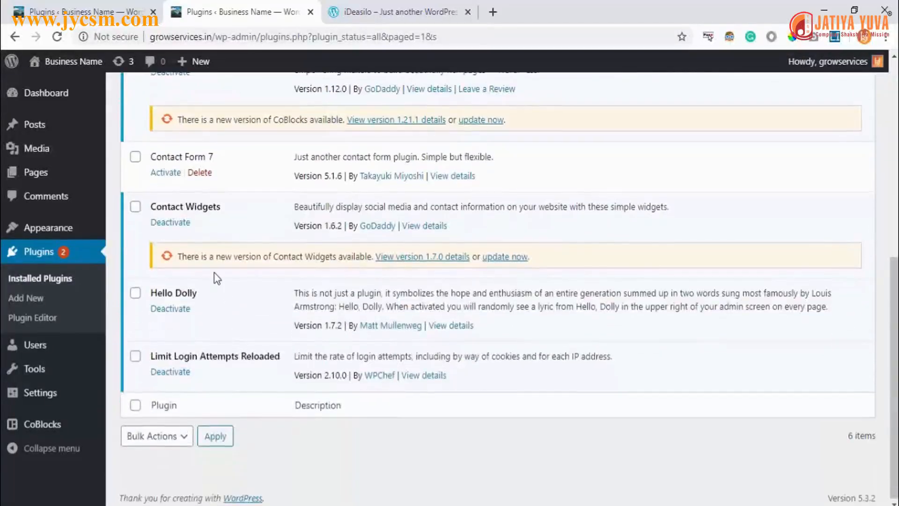
scroll(215, 276, "up", 3)
scroll(217, 278, "down", 3)
scroll(181, 201, "up", 3)
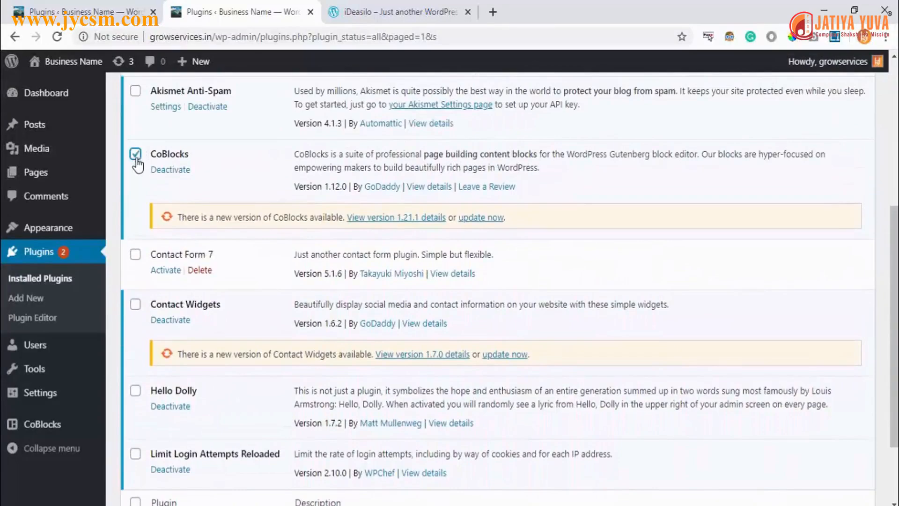
scroll(263, 309, "down", 2)
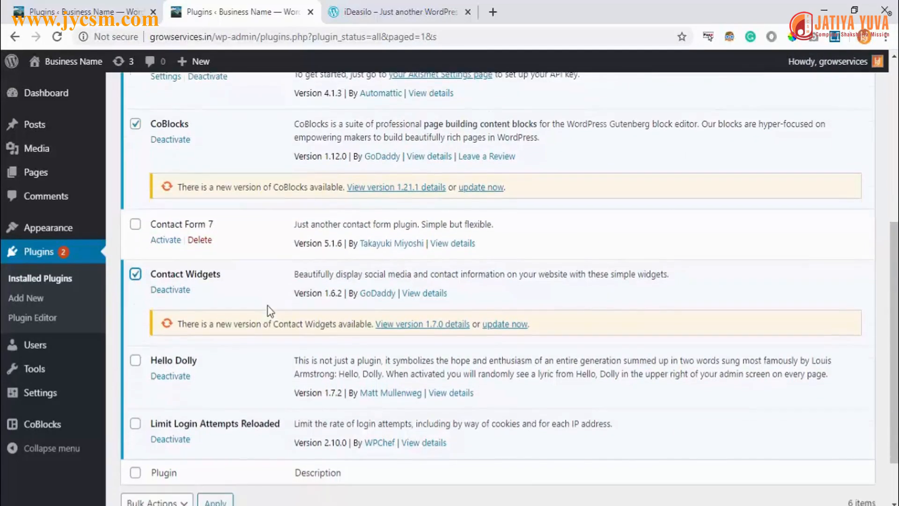
left_click(156, 440)
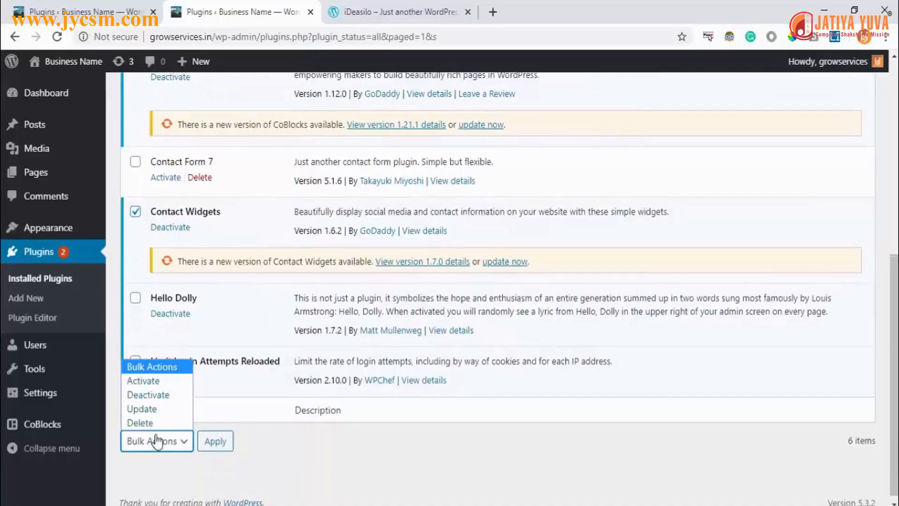
left_click(156, 394)
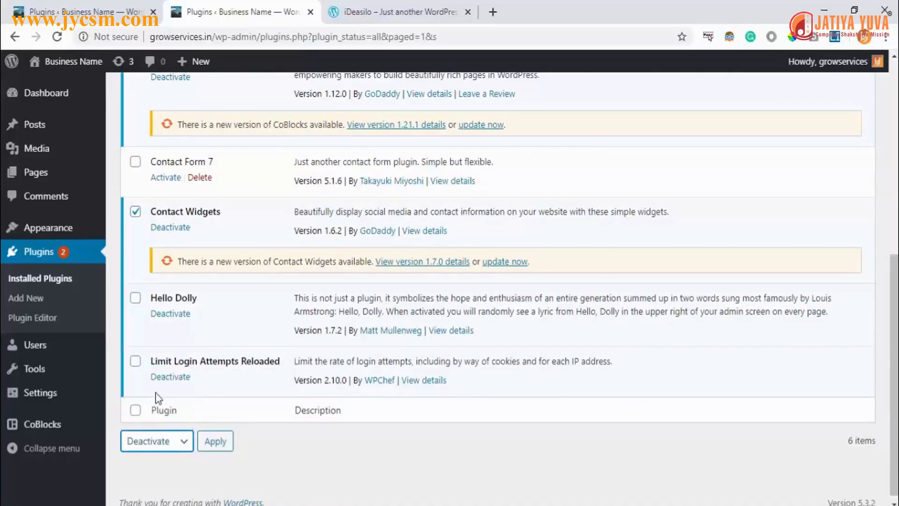
left_click(214, 441)
Step: Bulk-delete the inactive CoBlocks, Contact Form 7 and Contact Widgets plugins together with their data
scroll(318, 354, "down", 3)
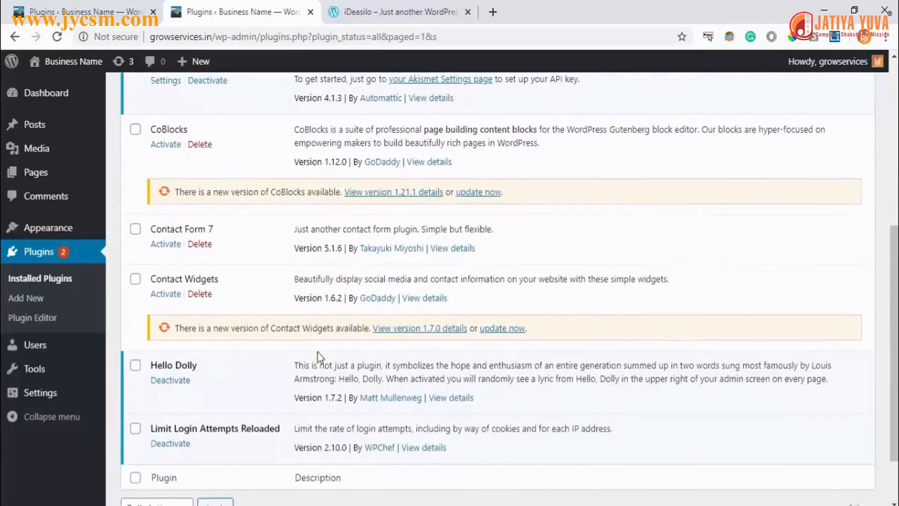
scroll(318, 354, "up", 1)
scroll(318, 353, "down", 2)
scroll(160, 205, "up", 2)
scroll(160, 206, "up", 1)
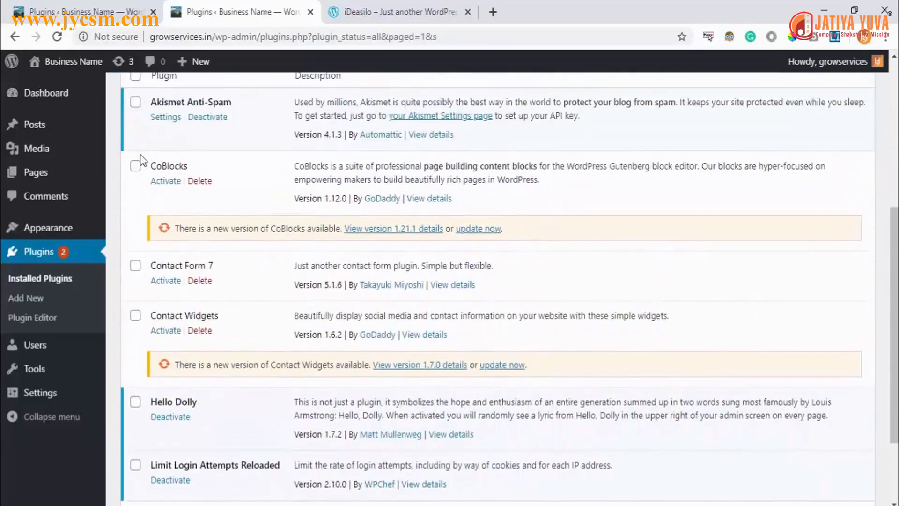
left_click(135, 266)
scroll(247, 318, "down", 3)
left_click(151, 436)
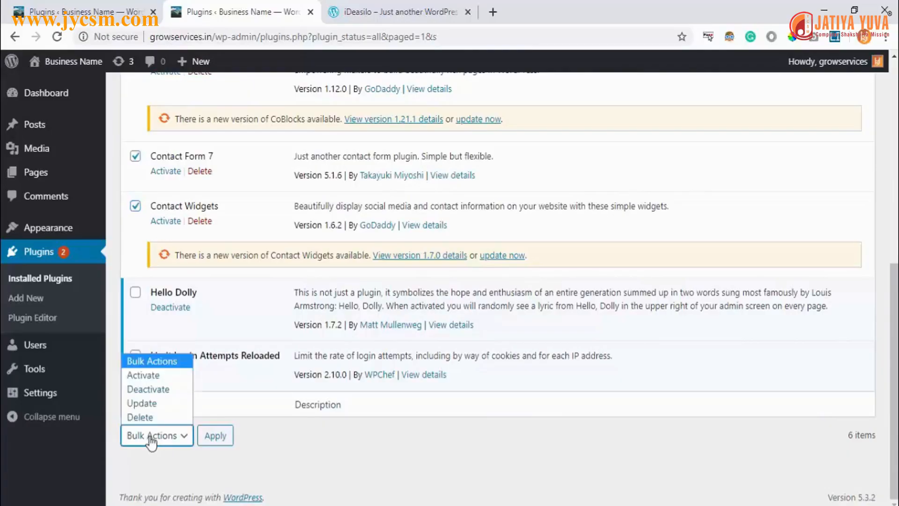
left_click(153, 416)
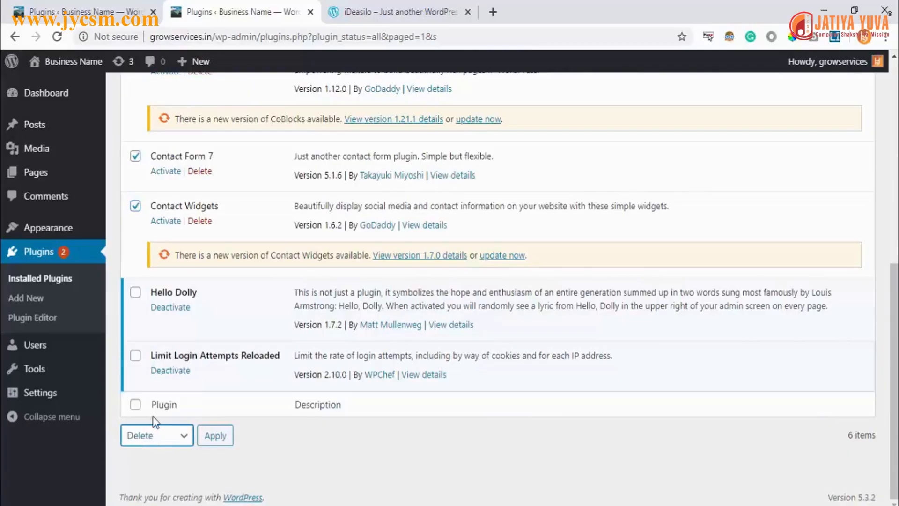
left_click(214, 438)
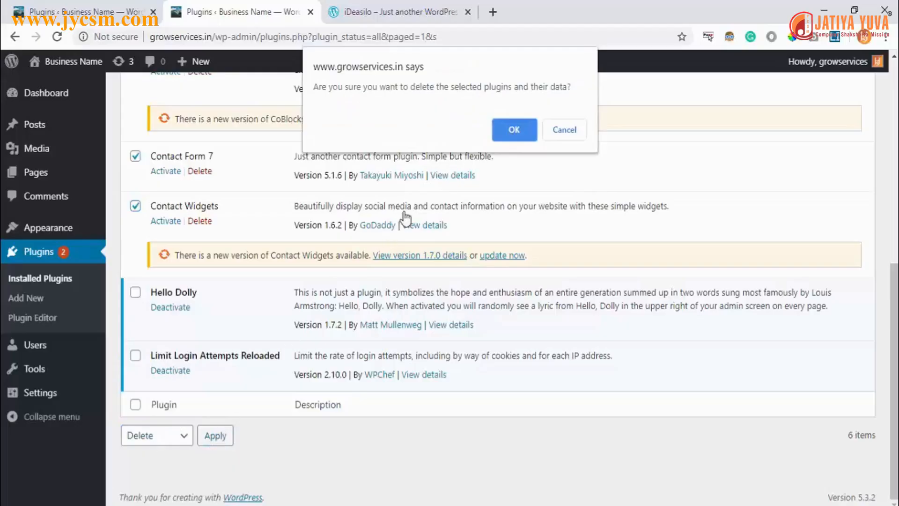
left_click(513, 127)
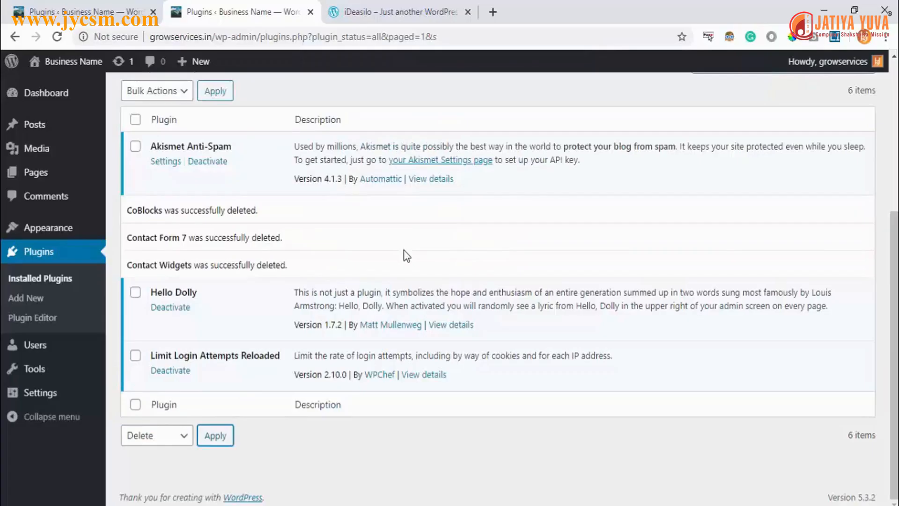
scroll(404, 252, "up", 2)
scroll(406, 256, "down", 1)
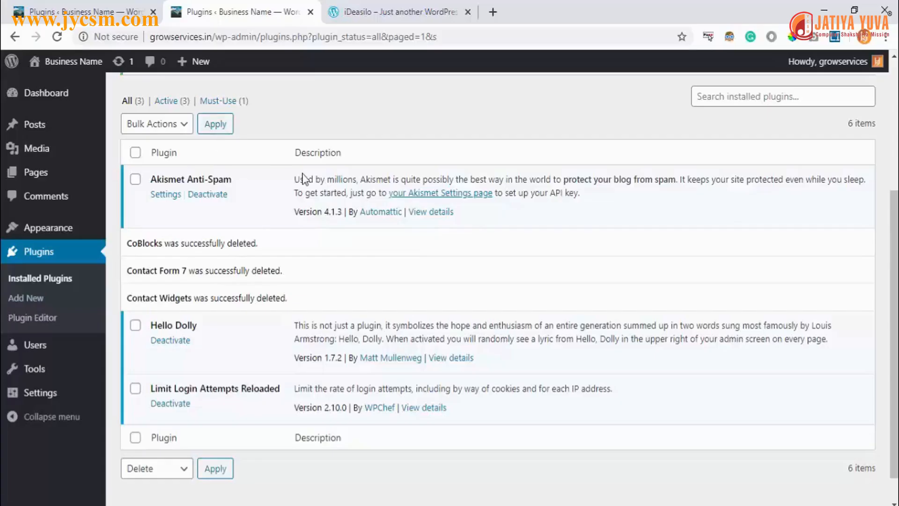
scroll(408, 174, "up", 5)
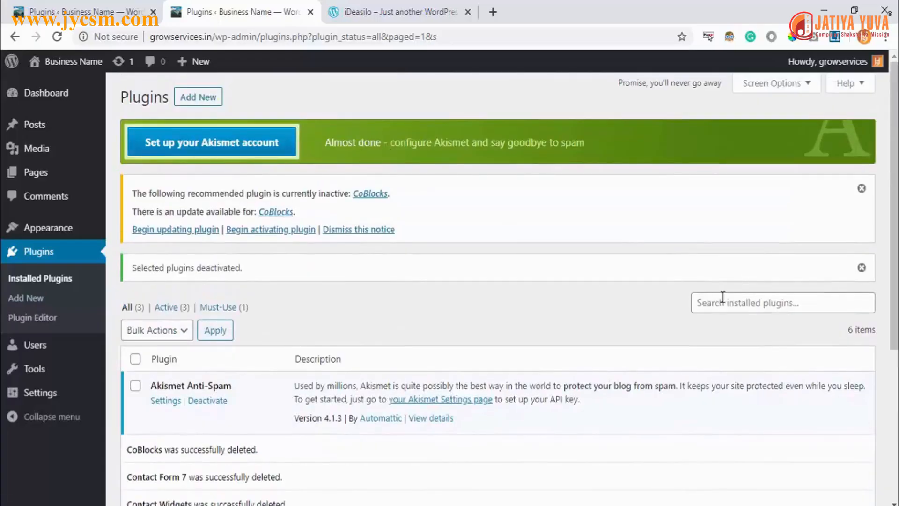
left_click(722, 297)
scroll(638, 311, "down", 3)
left_click(517, 143)
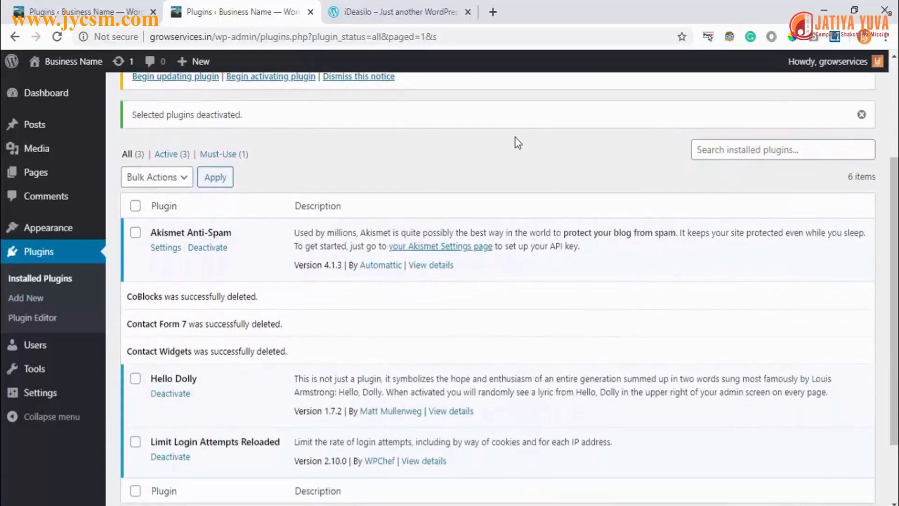